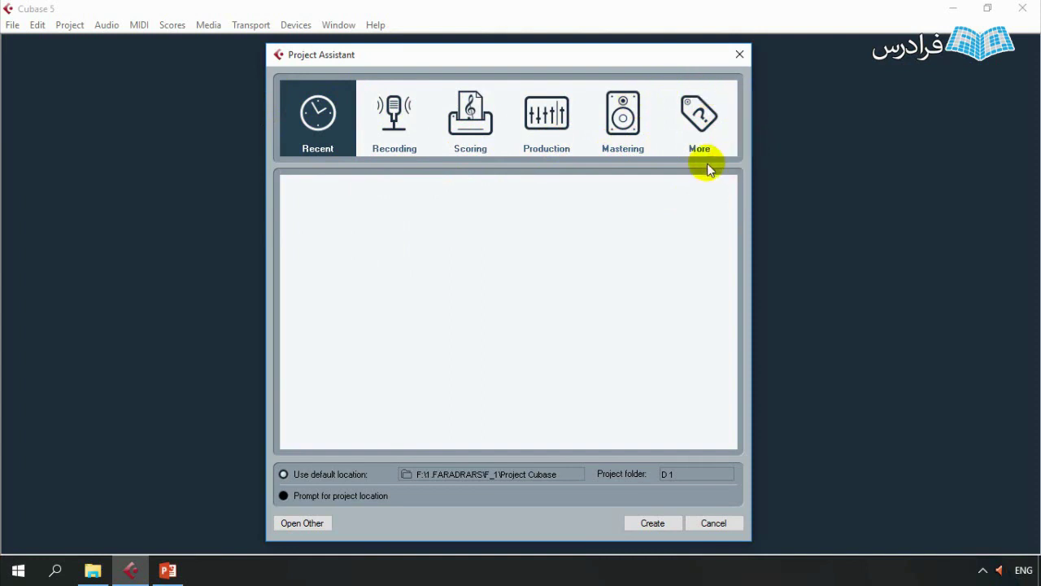
Browse the Recording, Scoring, Production and Mastering template categories in the Project Assistant, and return to Recent.
left_click(393, 116)
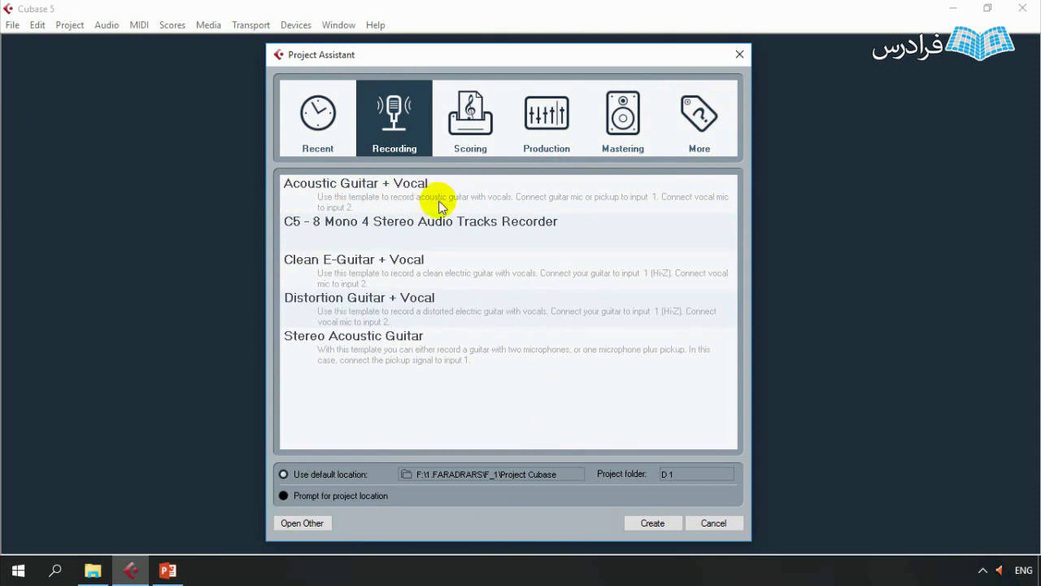
left_click(468, 130)
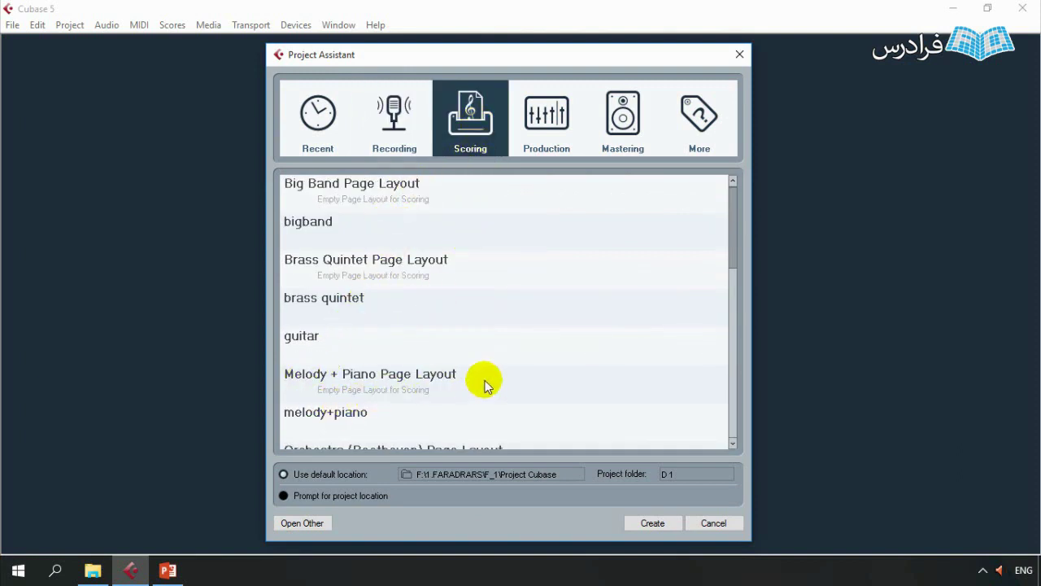
left_click(563, 141)
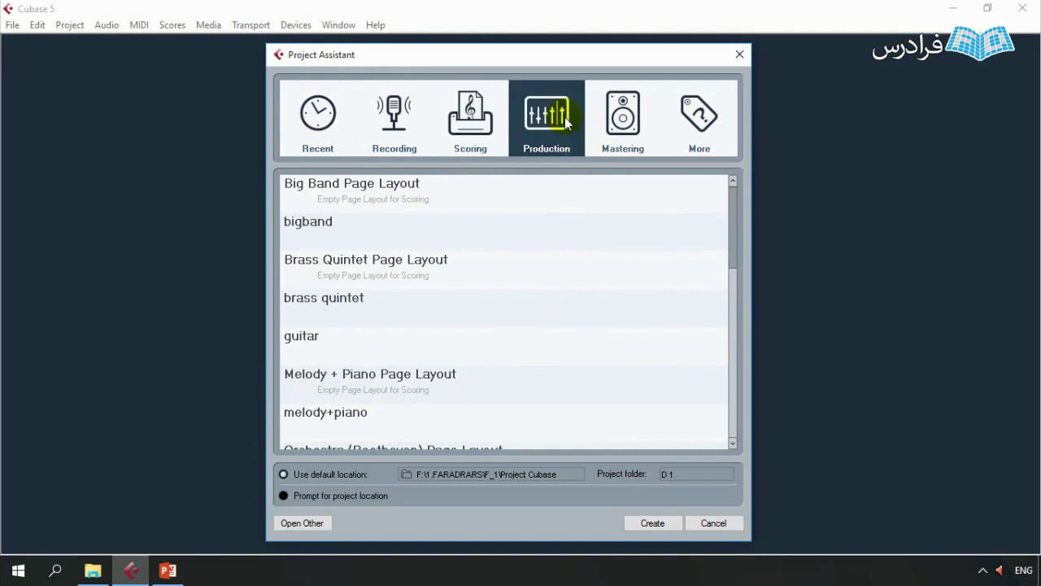
left_click(623, 122)
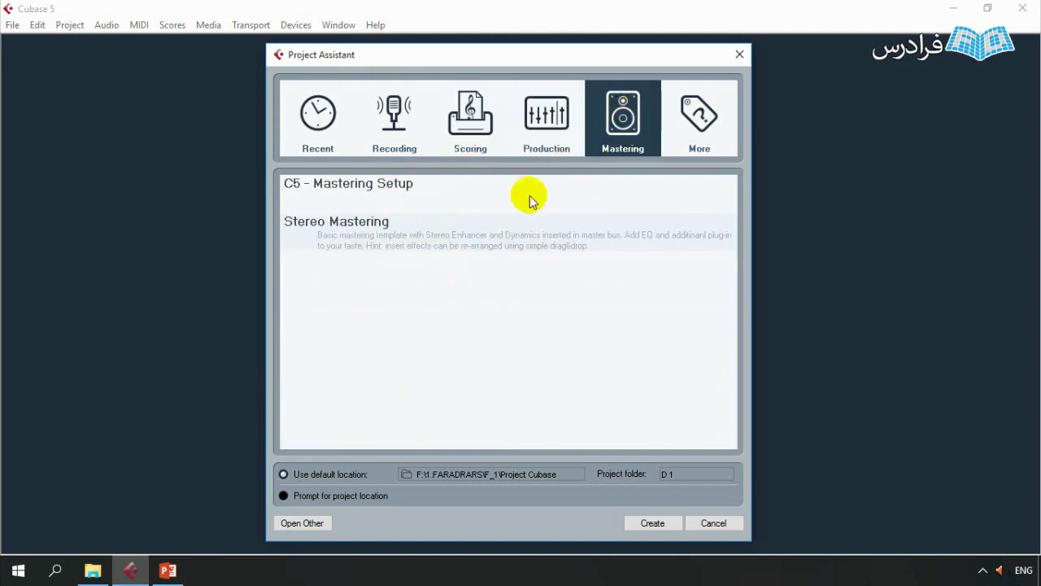
left_click(326, 130)
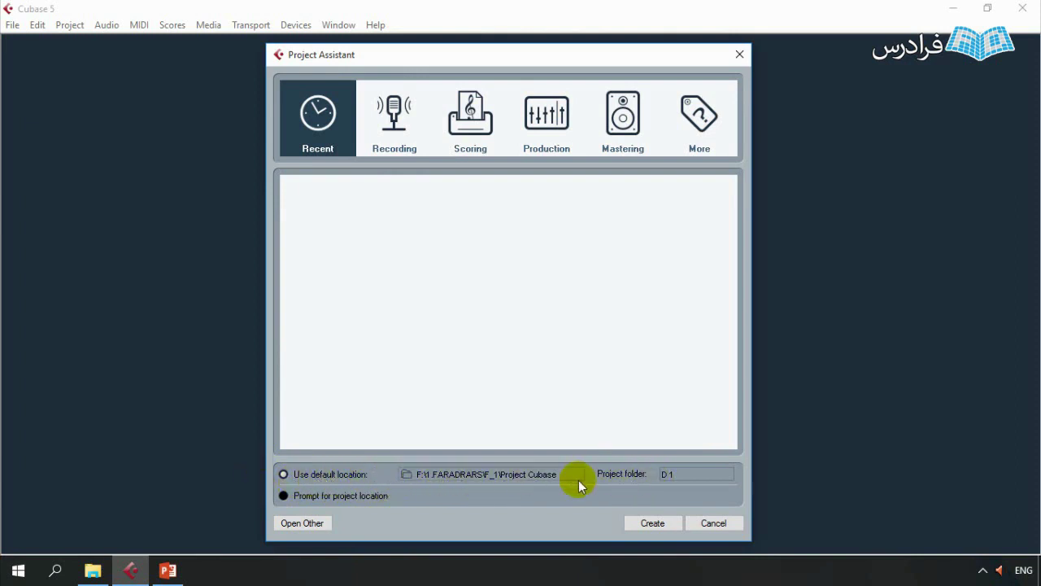
Choose the Project Cubase folder under F:\1.FARADRARS\F_1 as the default project location.
left_click(455, 475)
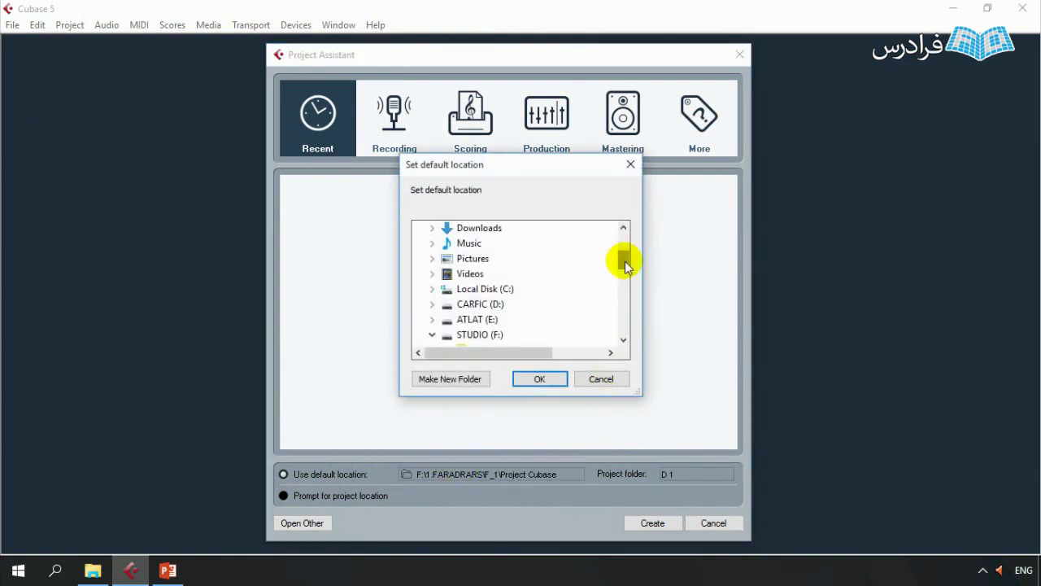
mouse_move(623, 260)
left_mouse_down()
mouse_move(625, 305)
mouse_move(623, 275)
left_mouse_up()
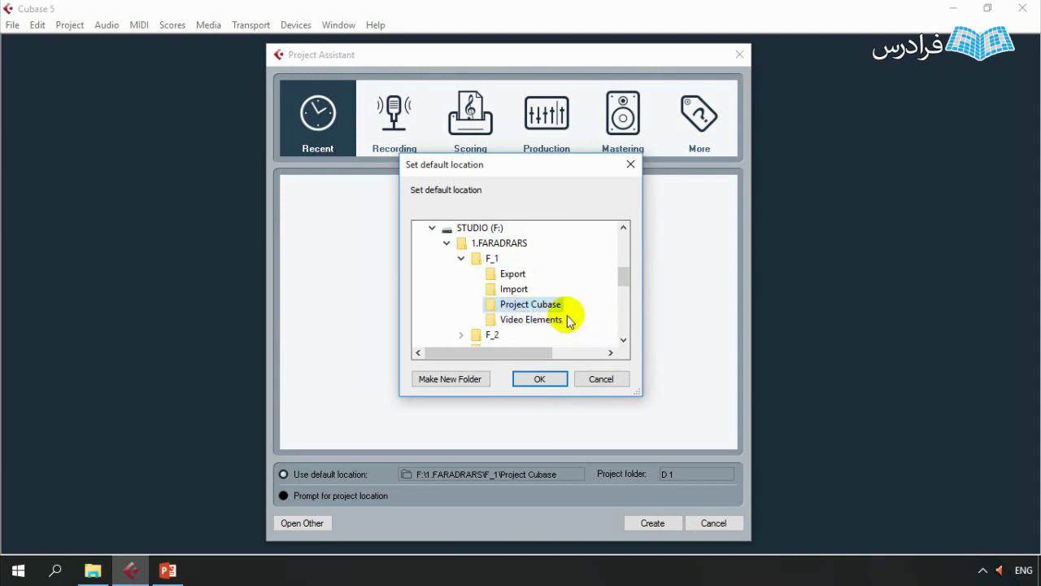
key("Return")
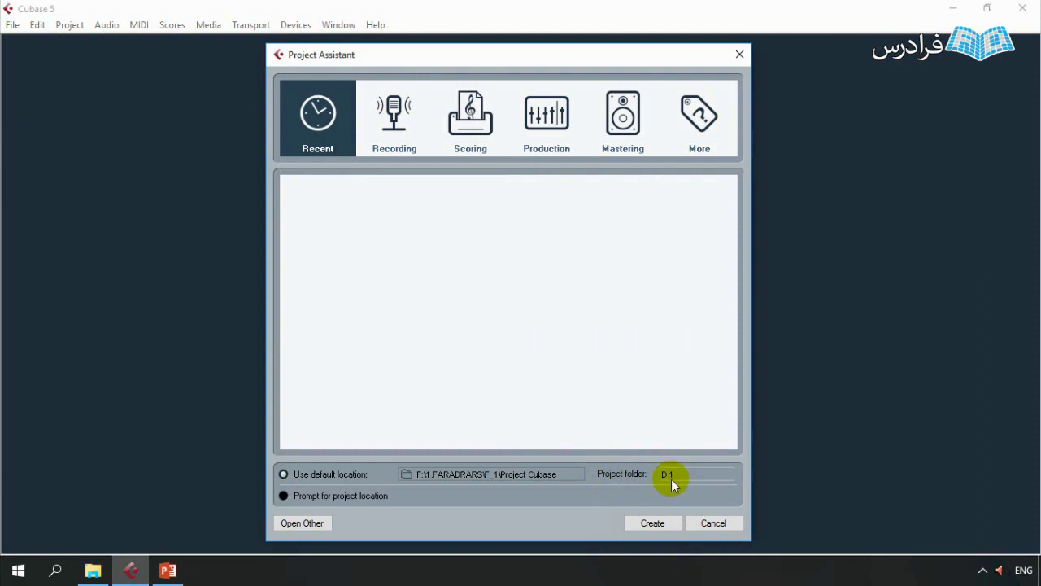
Create an empty project in the default location, using D 1 as the project folder.
left_click(288, 498)
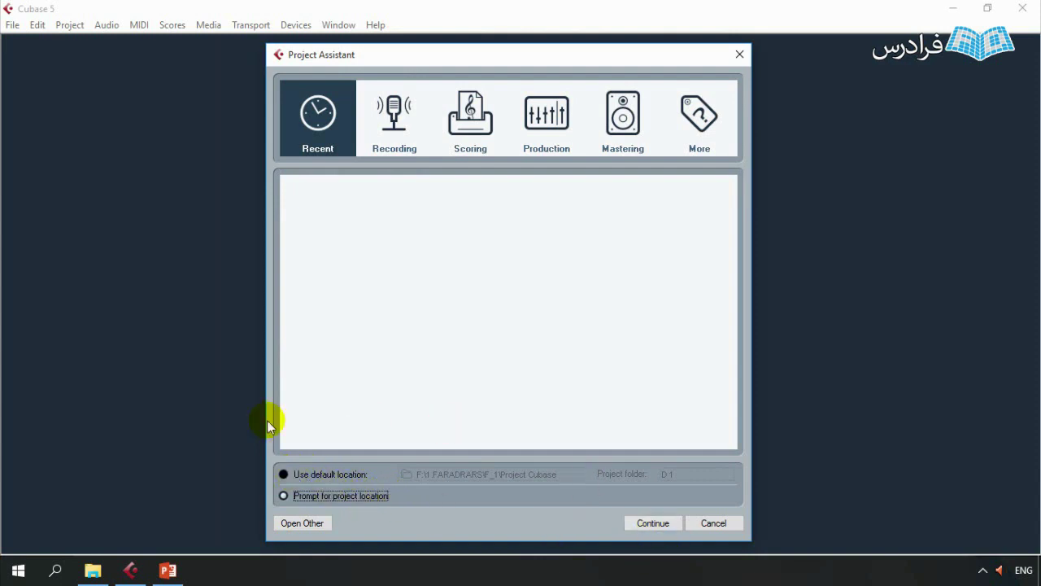
left_click(285, 473)
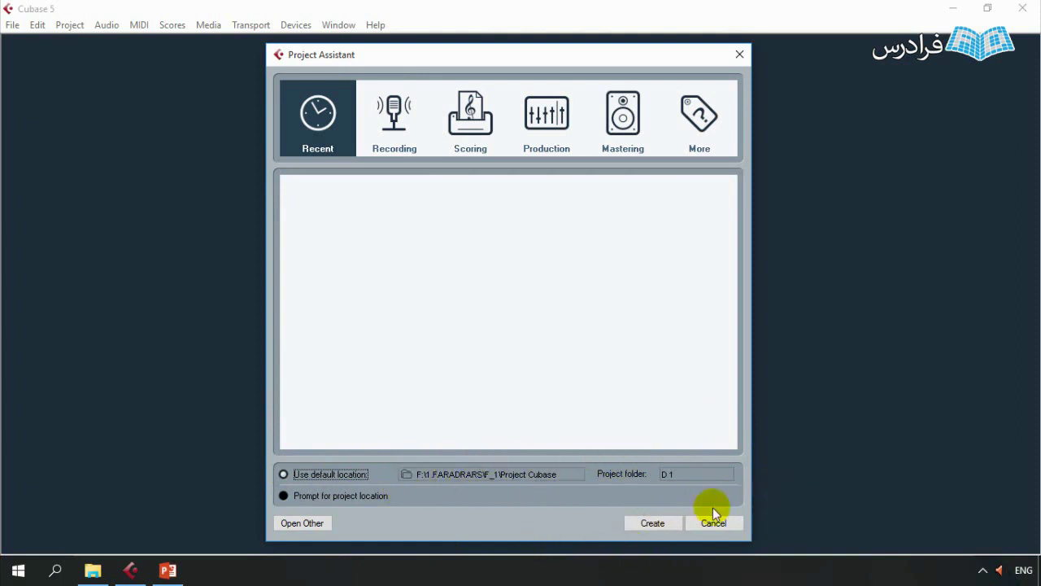
left_click(656, 525)
left_click(641, 522)
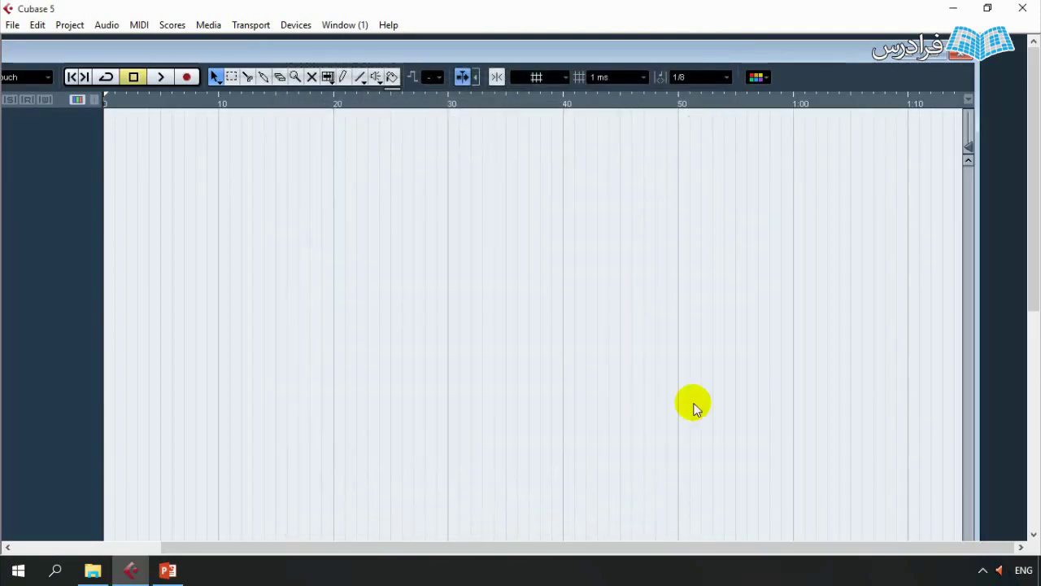
Maximize the project window to fill the workspace and show the Transport panel.
left_click(920, 55)
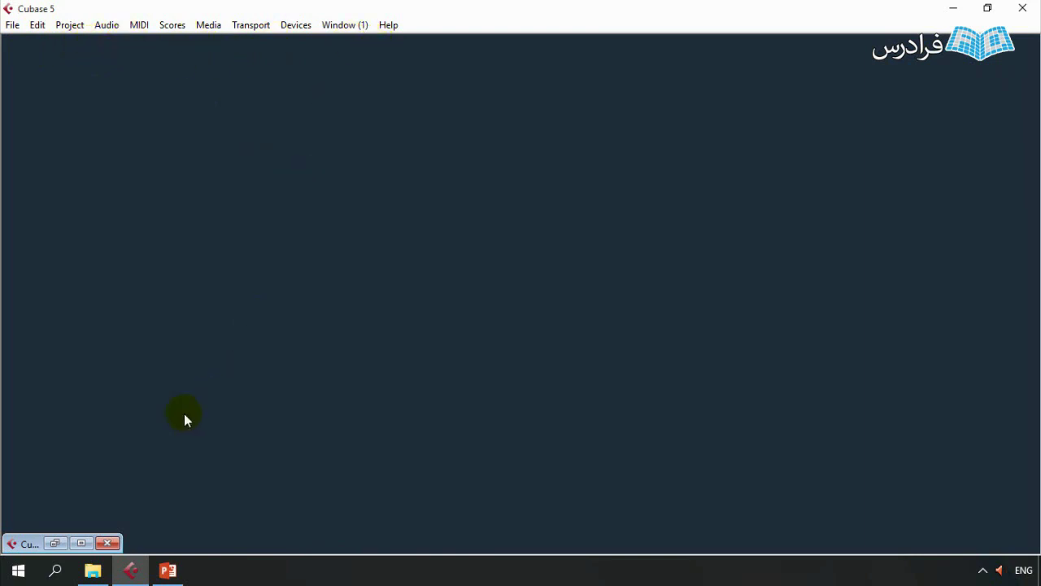
left_click(81, 542)
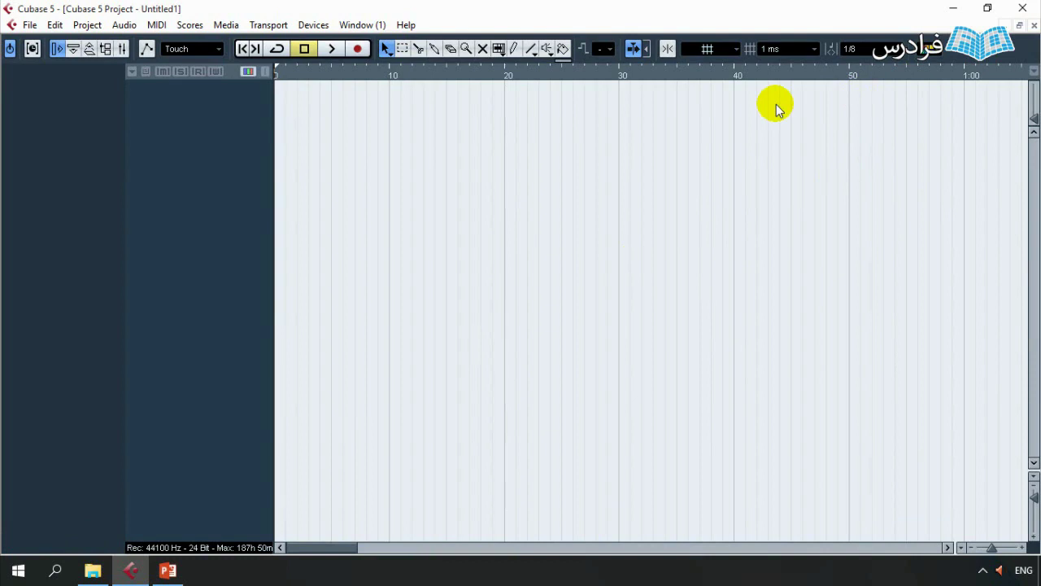
key("F2")
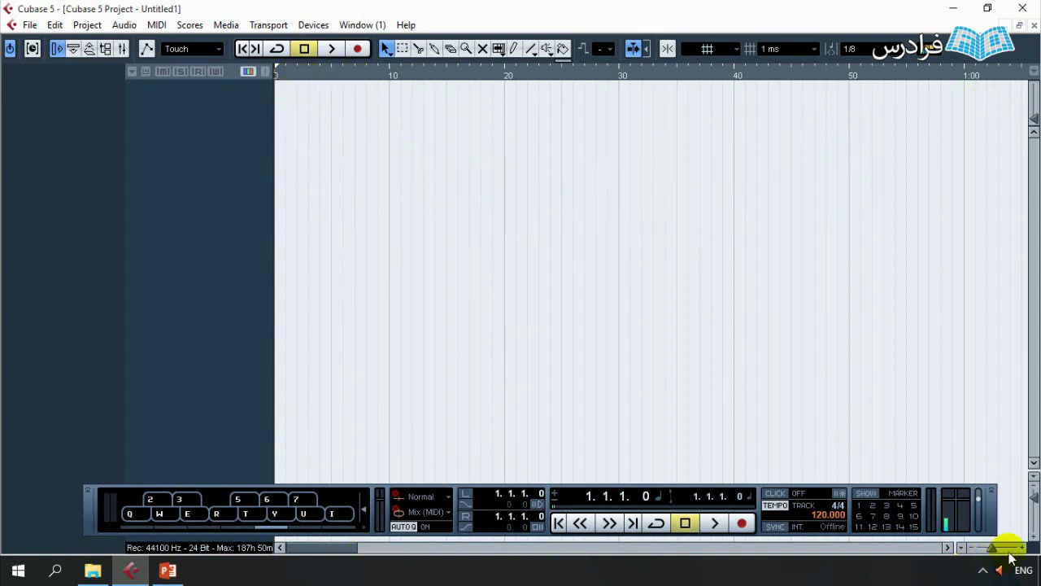
Import the audio file from the F_1 Import folder in File Explorer onto a new track, leaving all import options unchecked.
left_click_drag(994, 551, 994, 552)
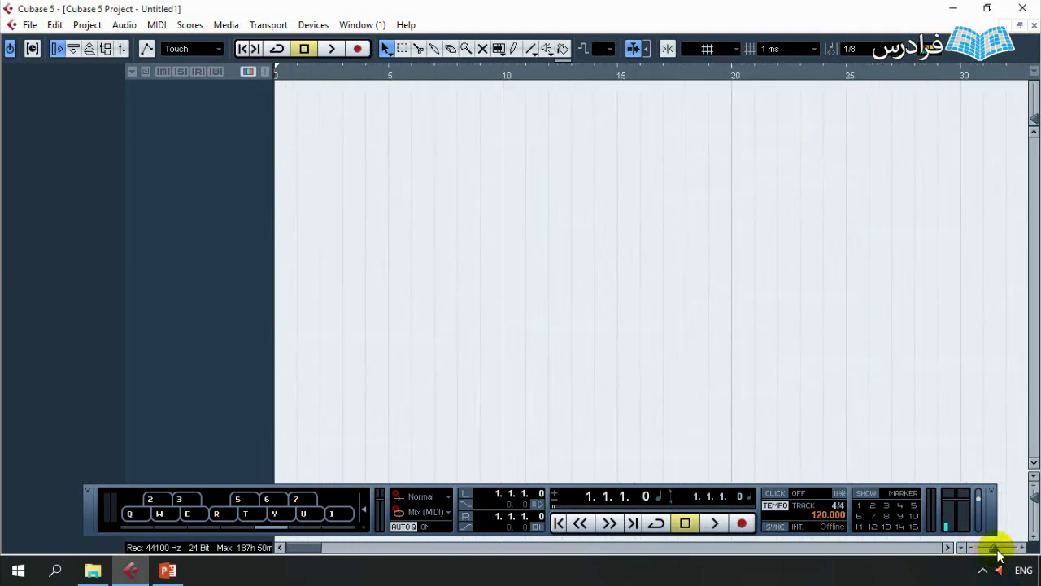
left_click(28, 24)
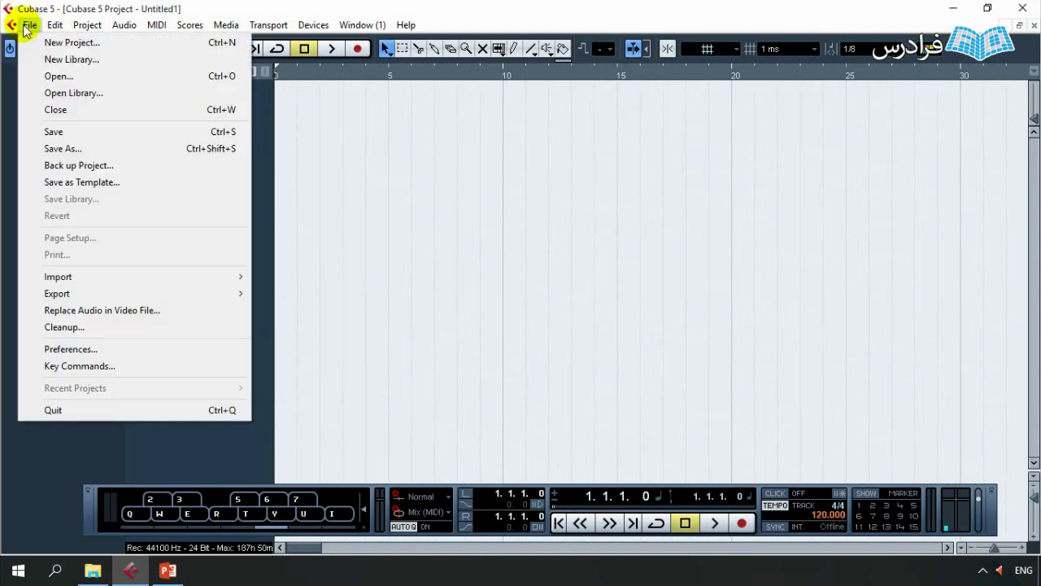
mouse_move(90, 277)
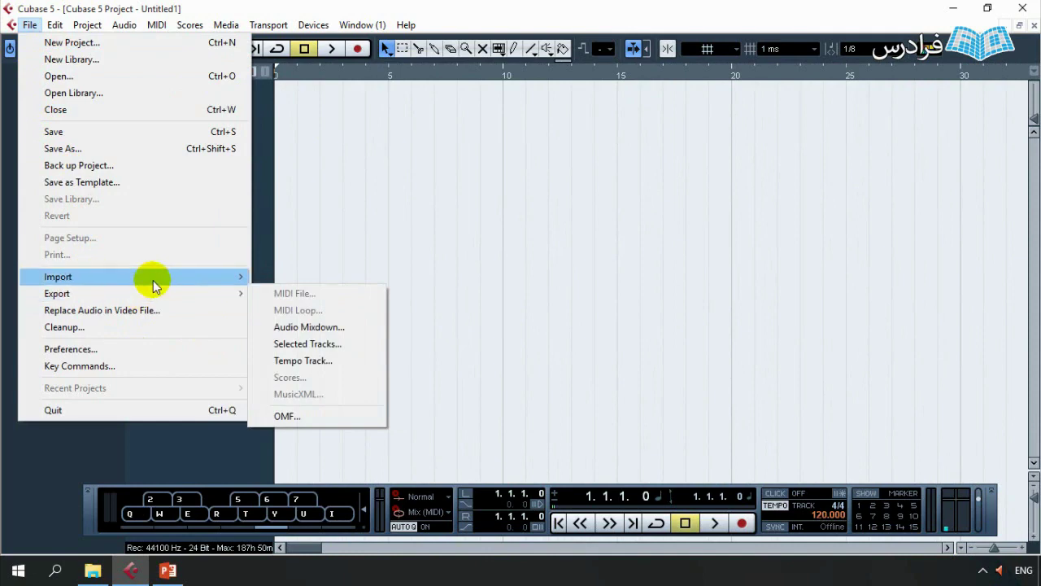
left_click(93, 570)
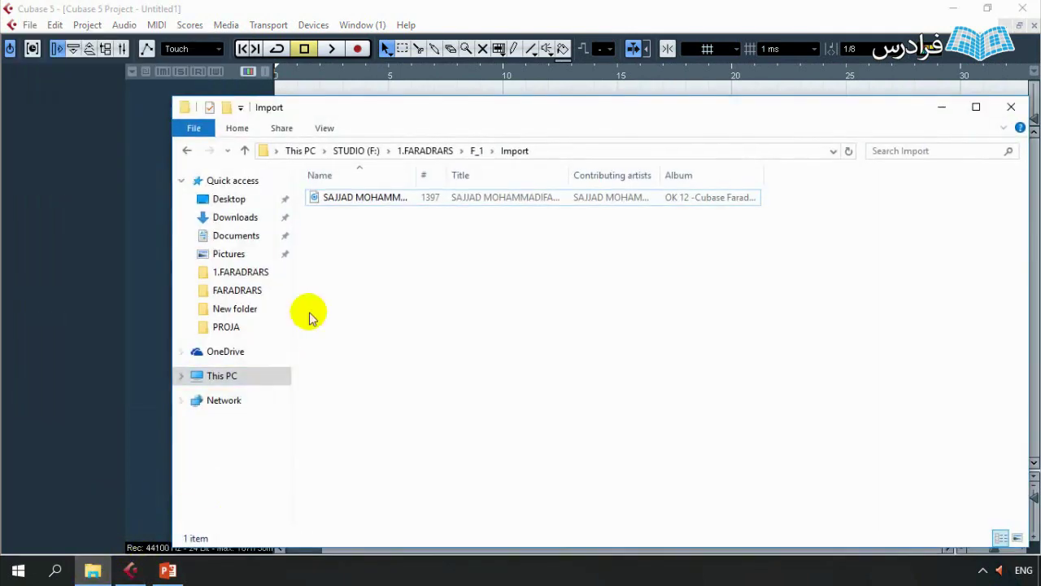
left_click_drag(388, 108, 780, 95)
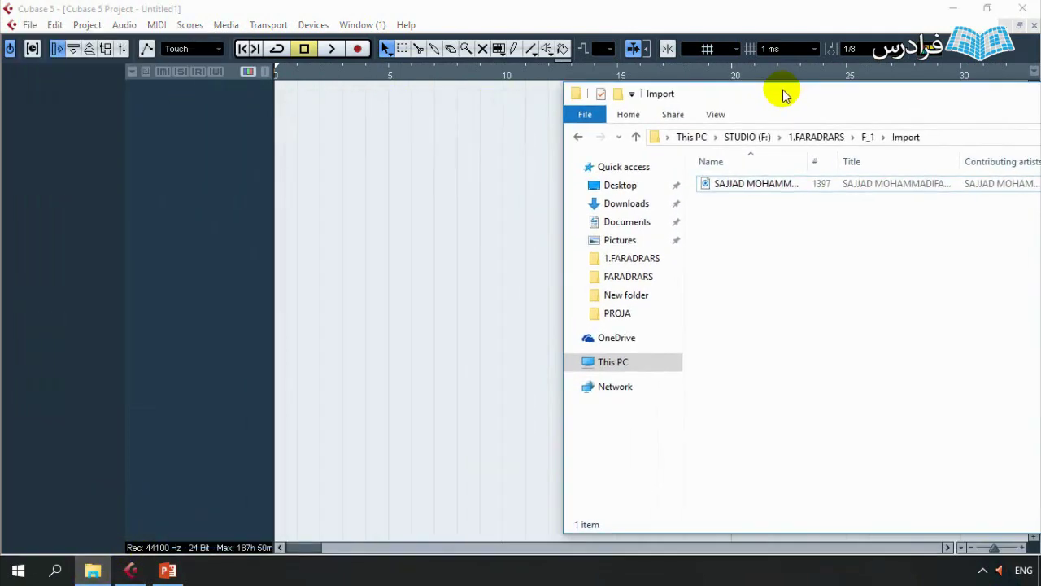
mouse_move(756, 183)
left_mouse_down()
mouse_move(477, 155)
mouse_move(299, 118)
left_mouse_up()
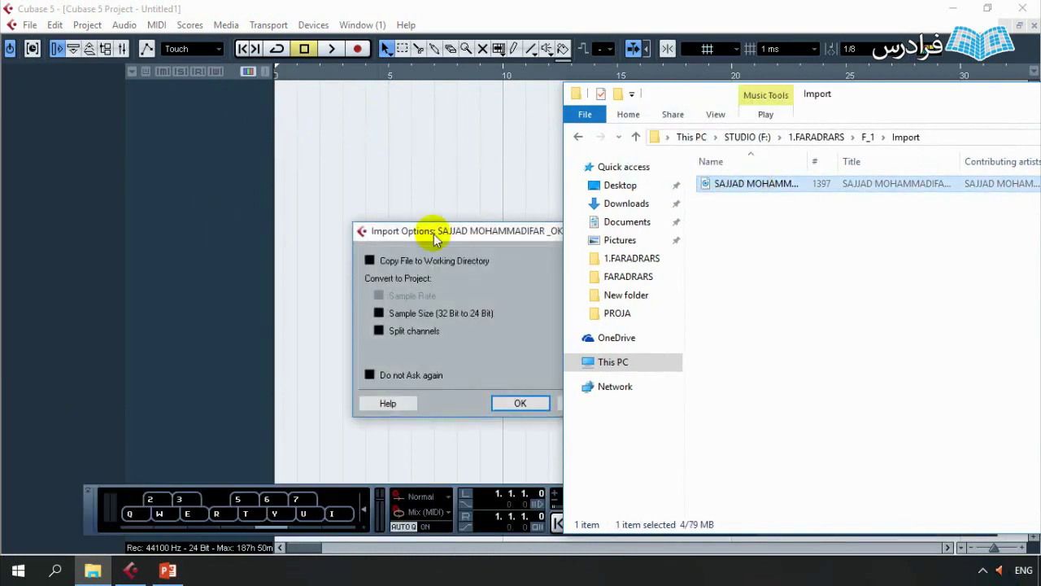
left_click(500, 238)
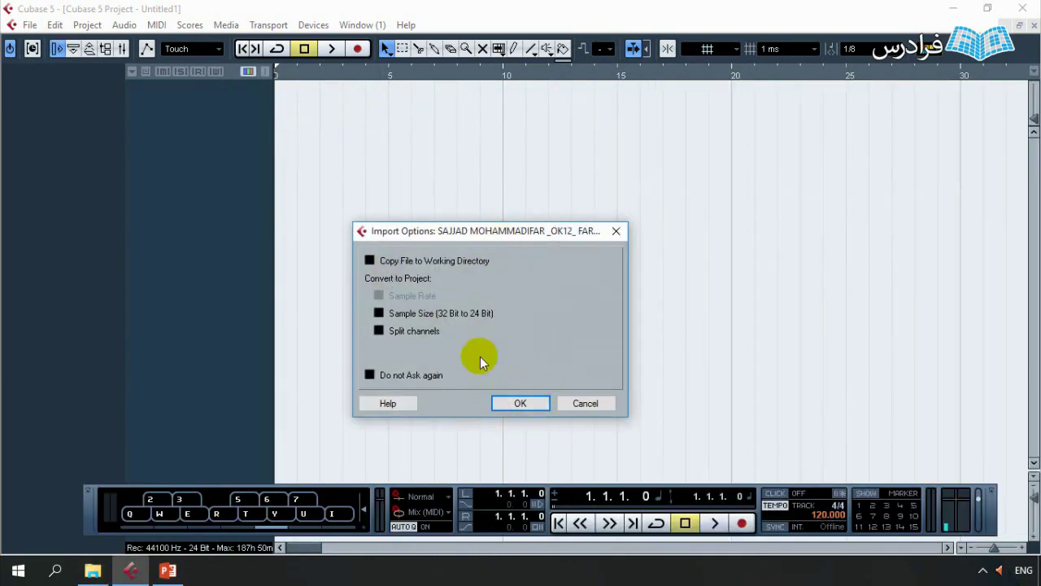
left_click(521, 404)
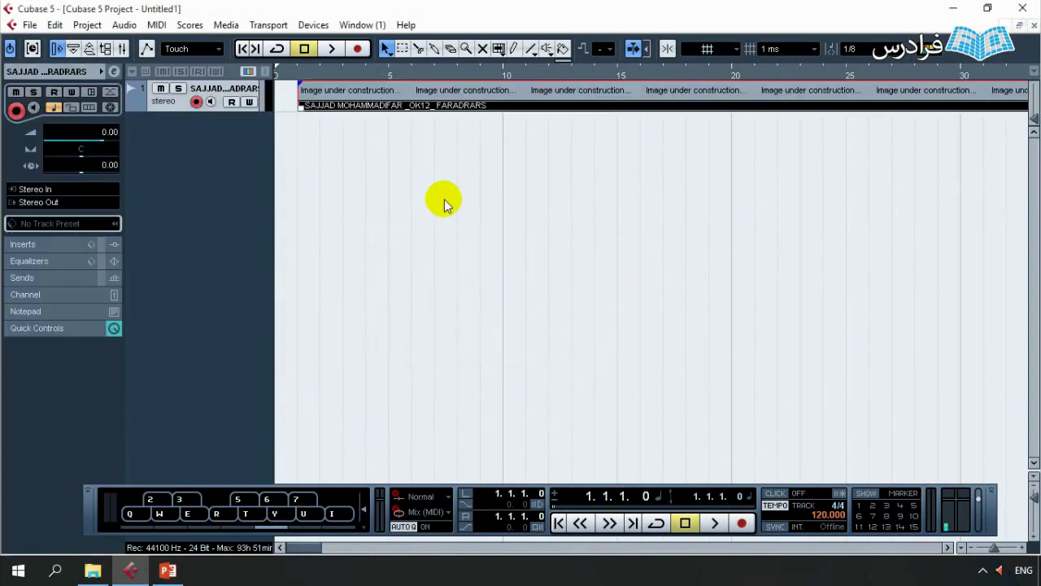
Move the imported audio event to the very start of the timeline, at position 0.
left_click_drag(414, 93, 355, 96)
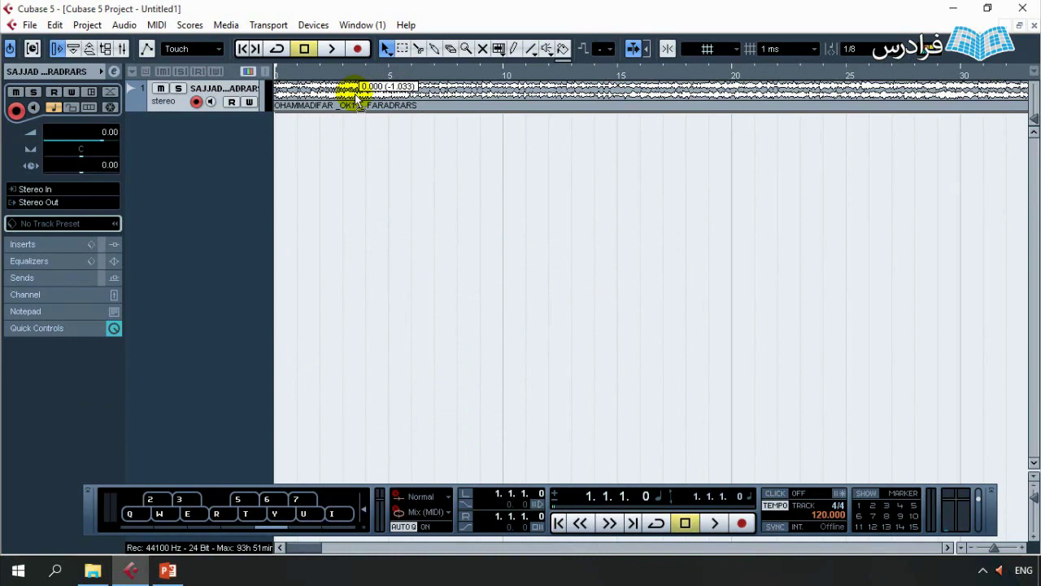
left_click_drag(356, 96, 380, 96)
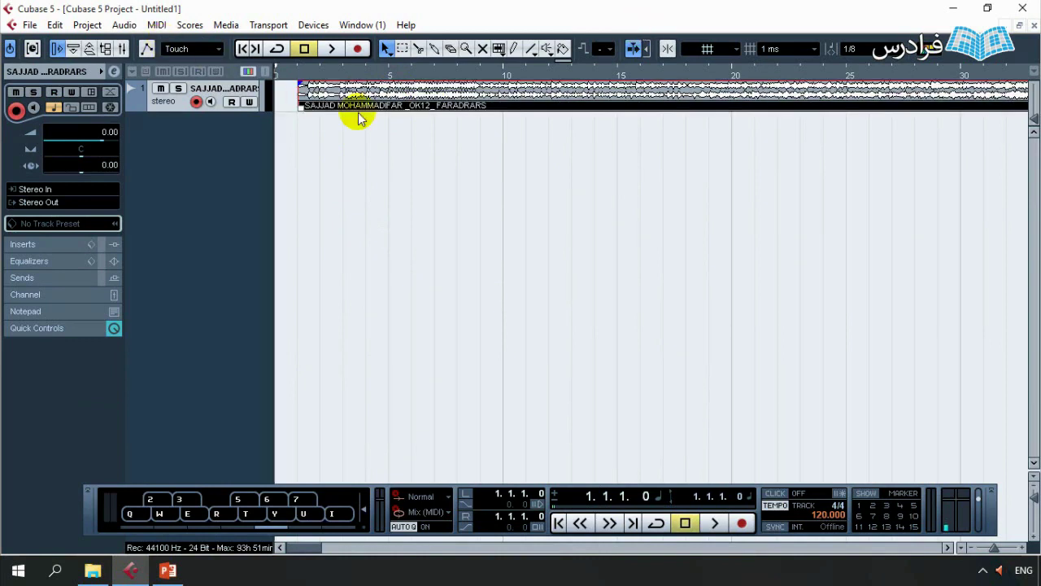
left_click_drag(371, 102, 279, 93)
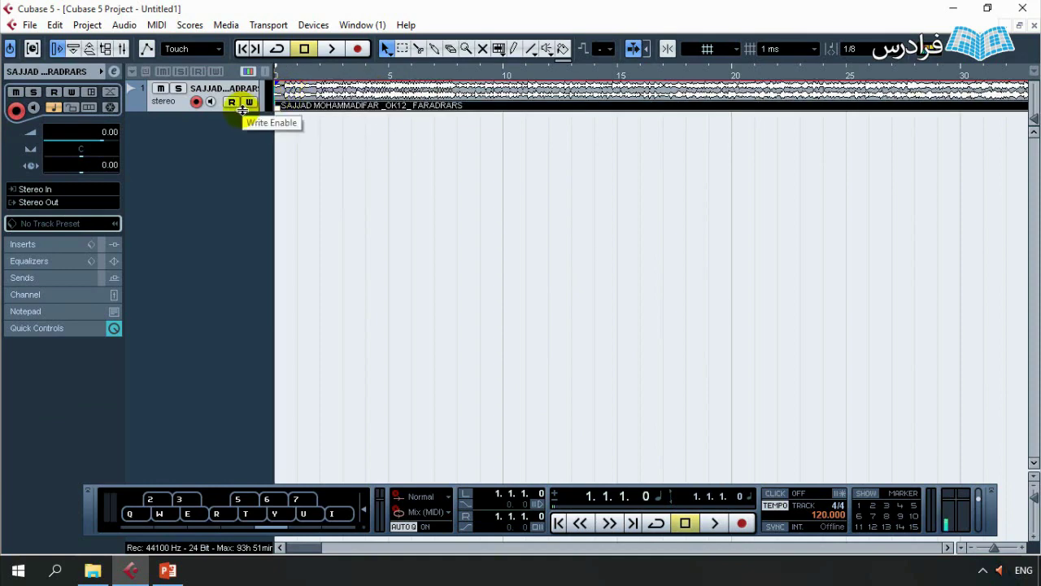
Increase the audio track's height to enlarge its waveform, and widen the track list to fit the controls.
left_click_drag(241, 112, 237, 199)
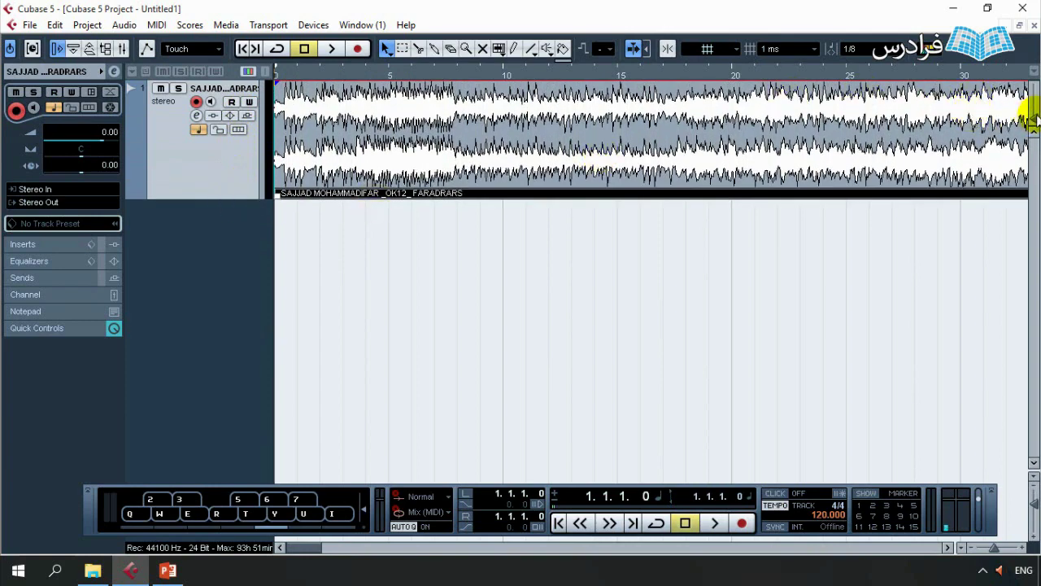
mouse_move(1030, 120)
left_mouse_down()
mouse_move(1029, 111)
mouse_move(1030, 121)
left_mouse_up()
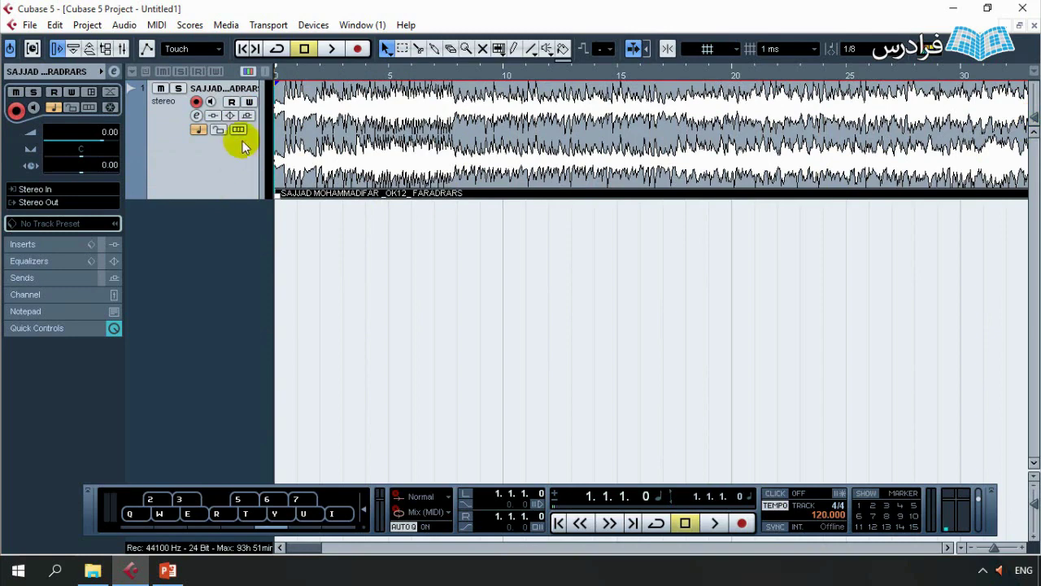
left_click_drag(270, 139, 328, 117)
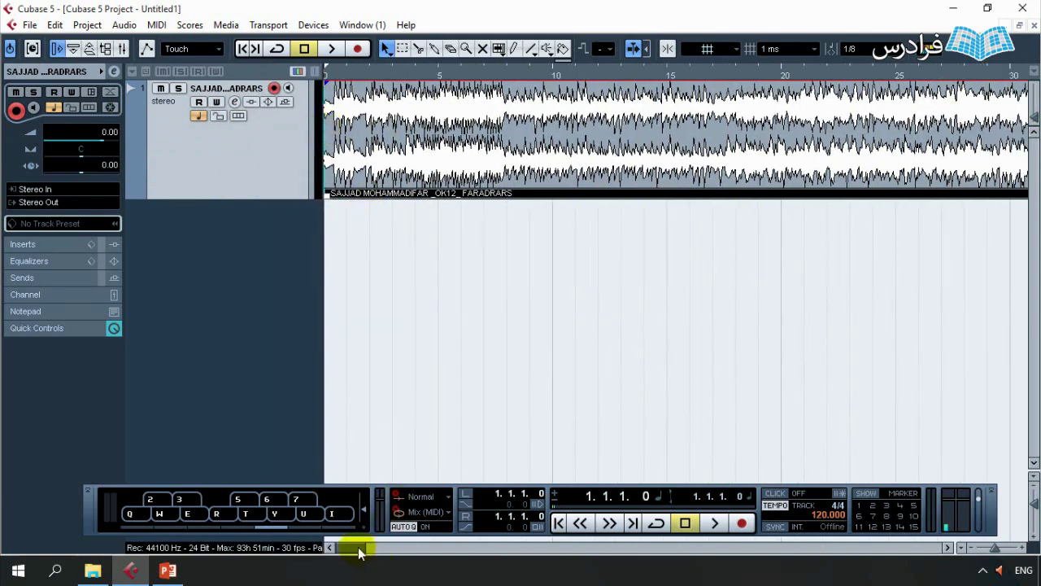
left_click_drag(358, 551, 345, 553)
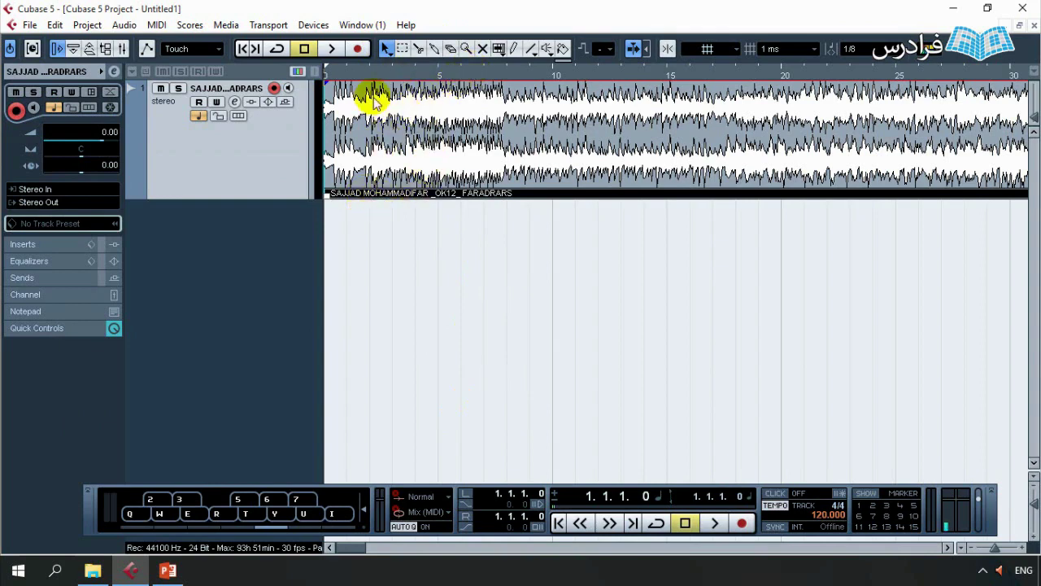
Move the audio event to about 6 seconds on the timeline and bring it back to the start.
left_click_drag(372, 97, 506, 121)
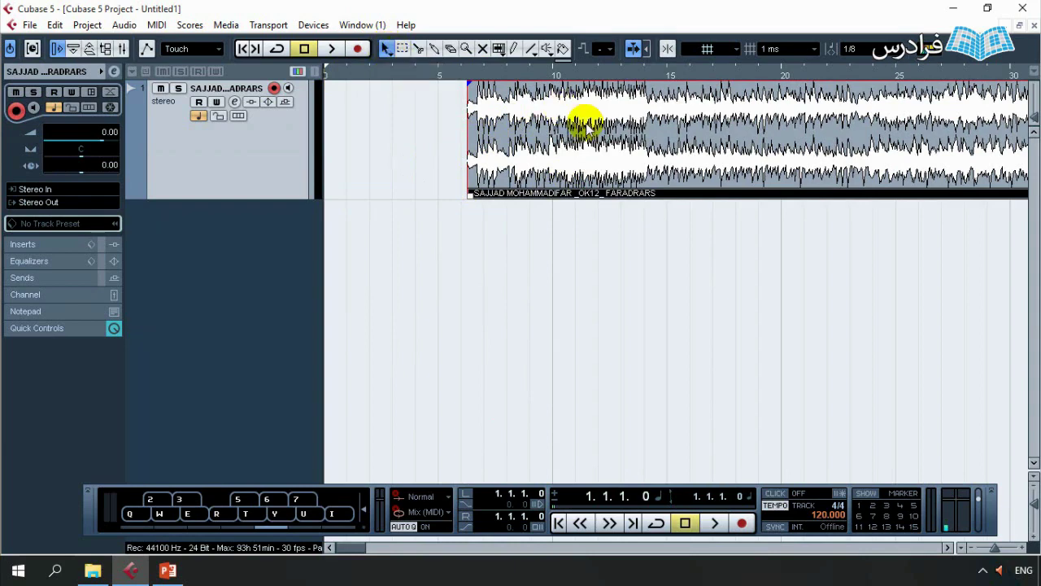
left_click_drag(667, 133, 484, 155)
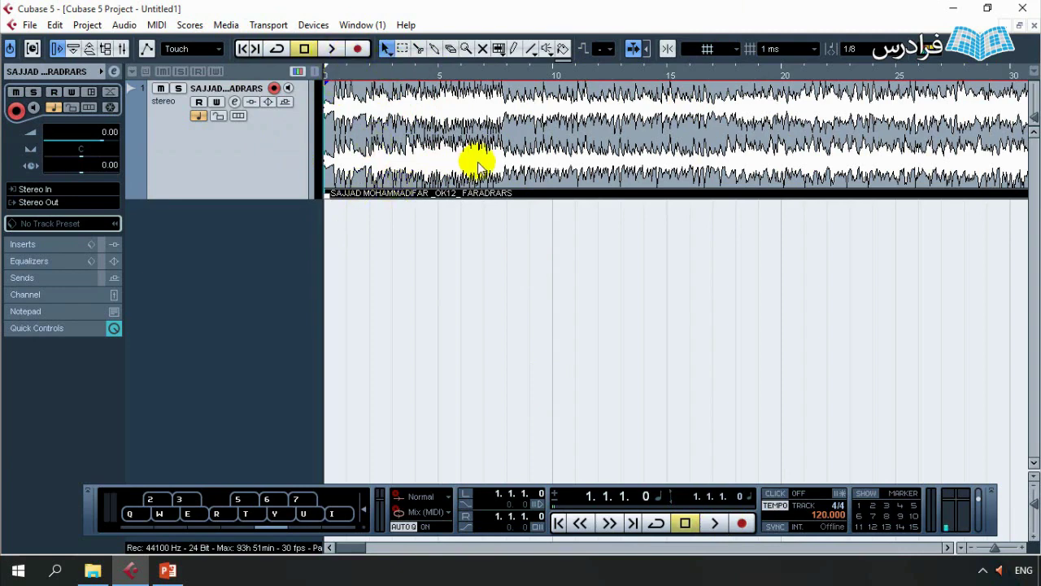
Play the imported audio from the start, stop playback at about 13 seconds, and look along the timeline.
left_click(332, 49)
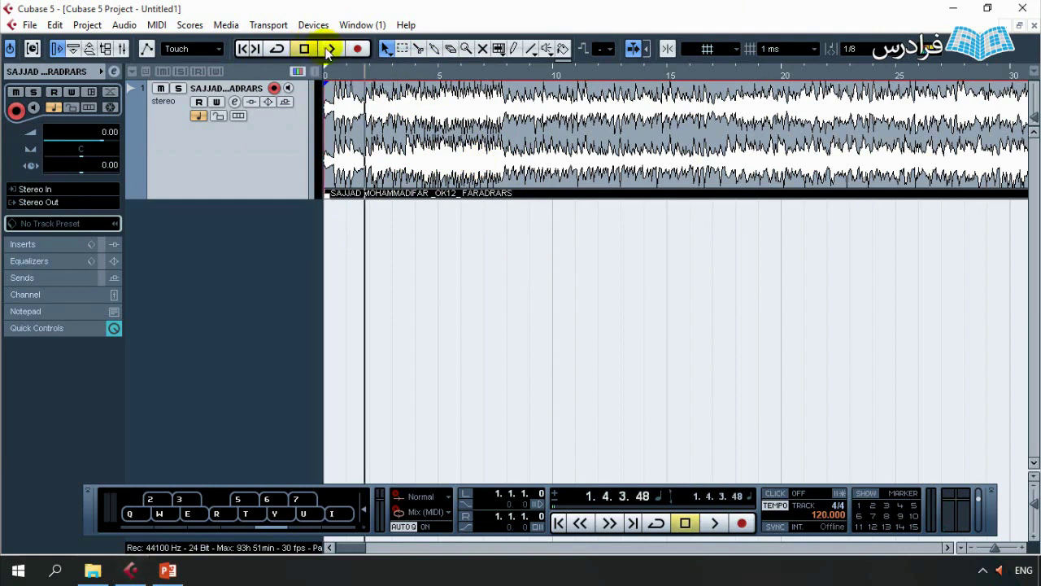
left_click(330, 51)
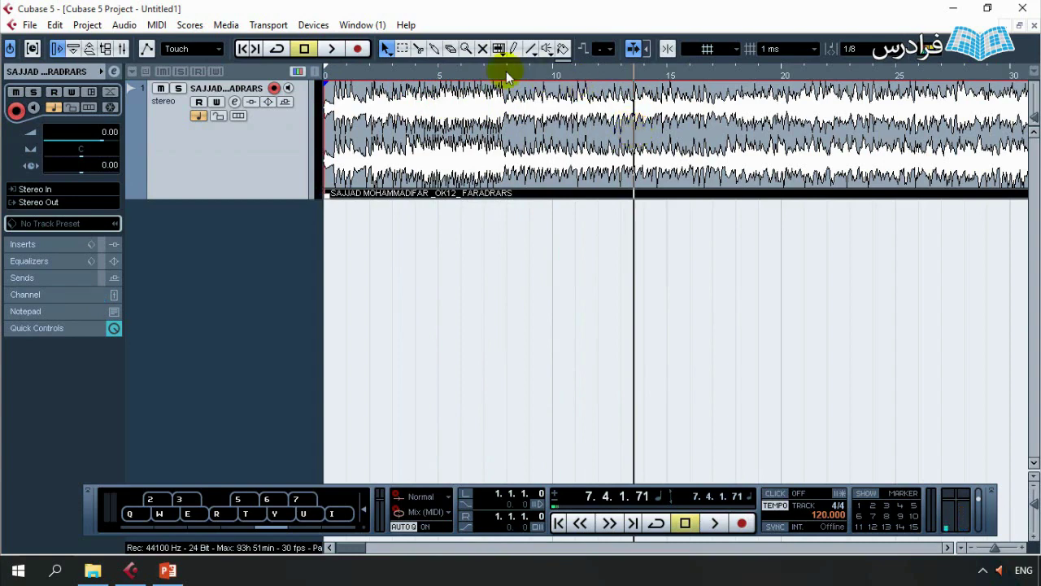
left_click_drag(351, 548, 363, 551)
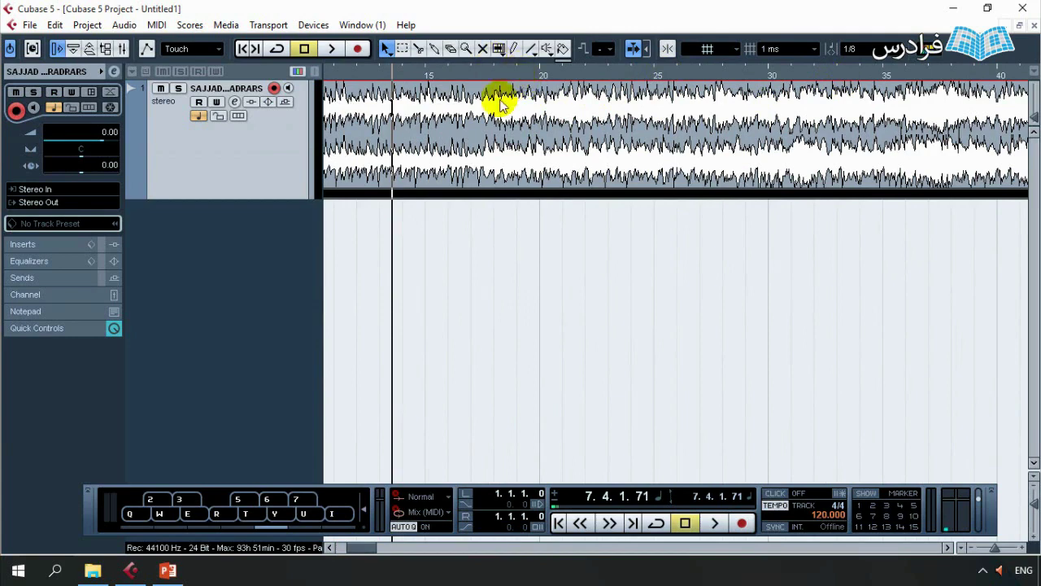
left_click_drag(374, 554, 363, 558)
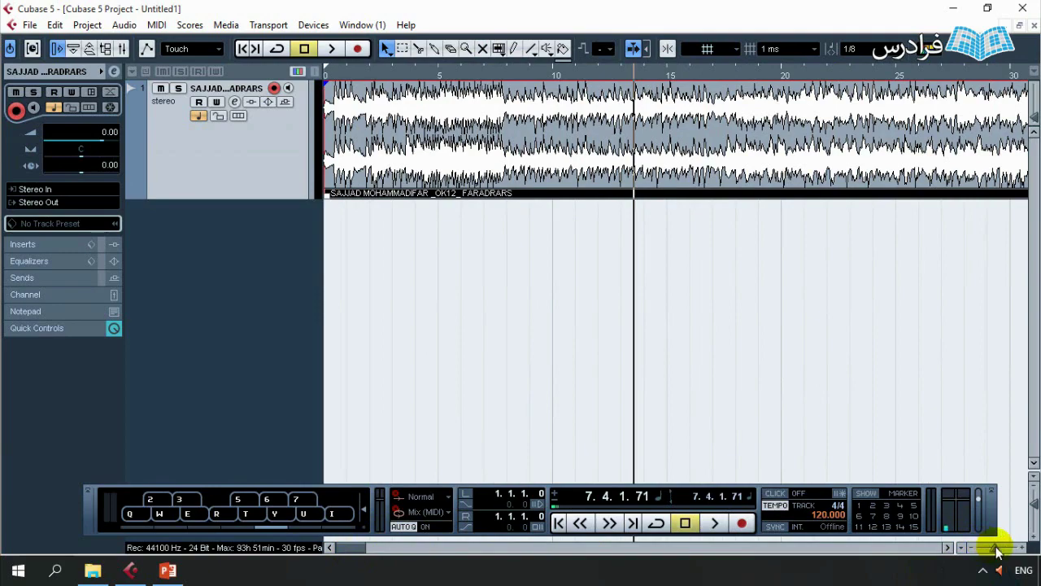
Show about one minute of the timeline, then play the audio from about 13 seconds and stop at about 41 seconds.
left_click_drag(997, 552, 994, 557)
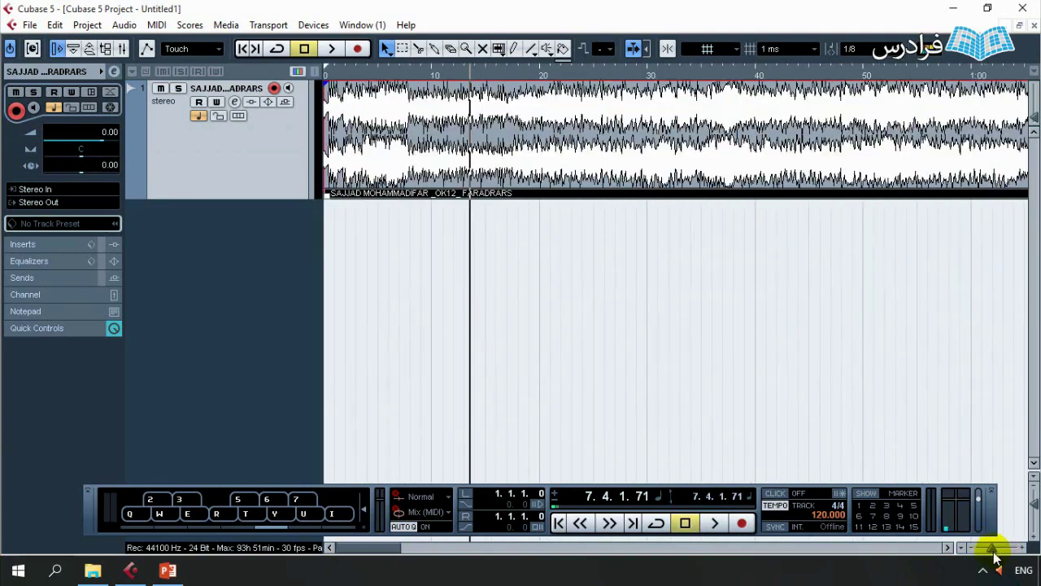
key("space")
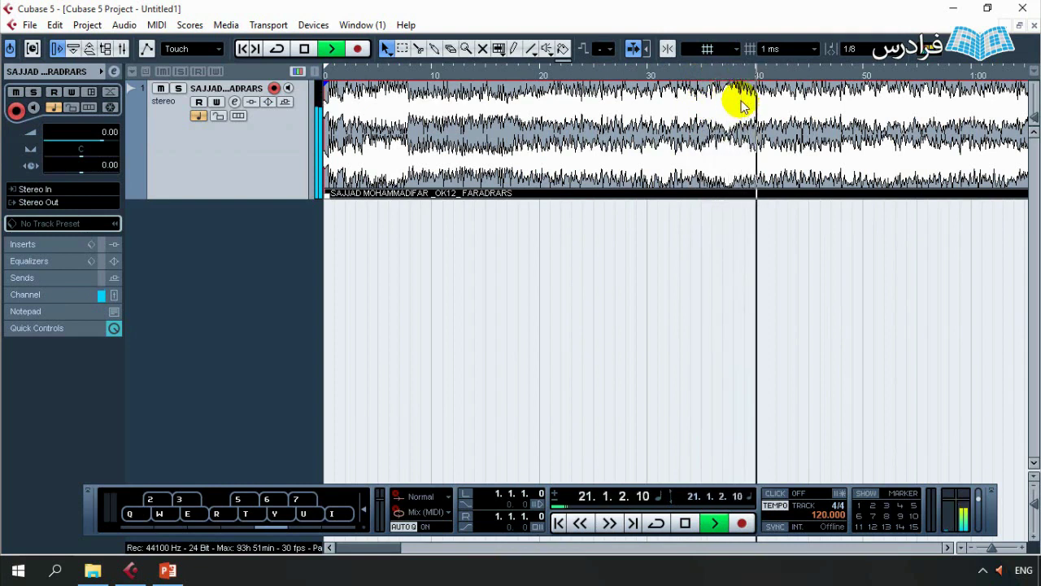
key("space")
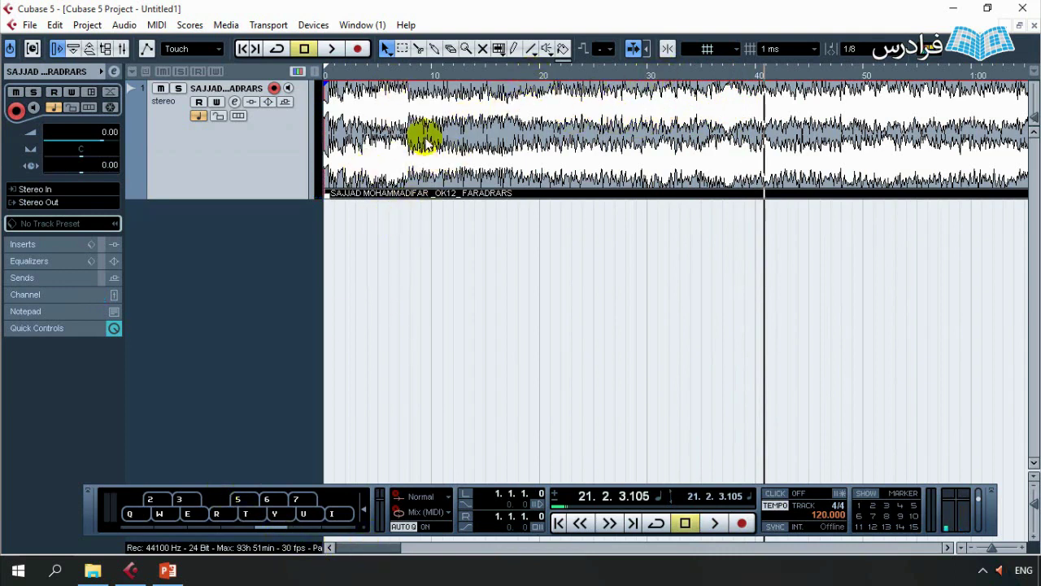
Switch to File Explorer, view the source audio file's full name in 1.FARADRARS > F_1 > Import, and return to Cubase.
left_click(92, 569)
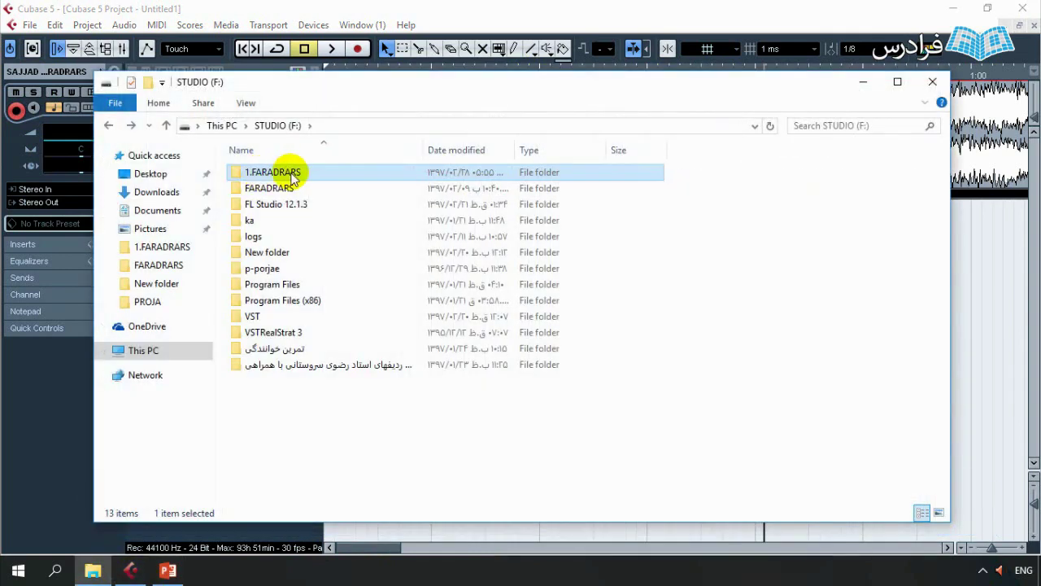
double_click(269, 174)
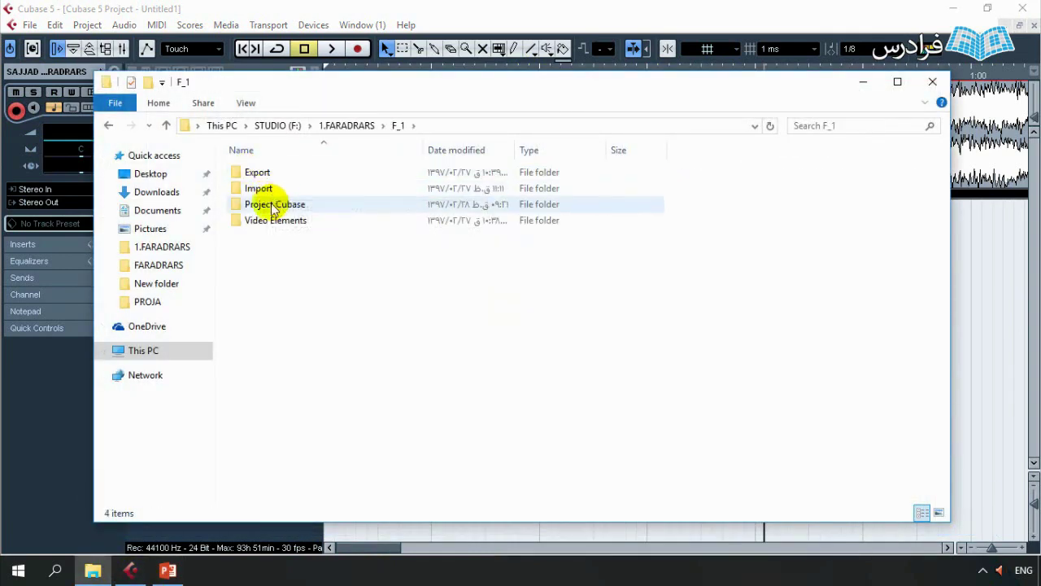
double_click(259, 189)
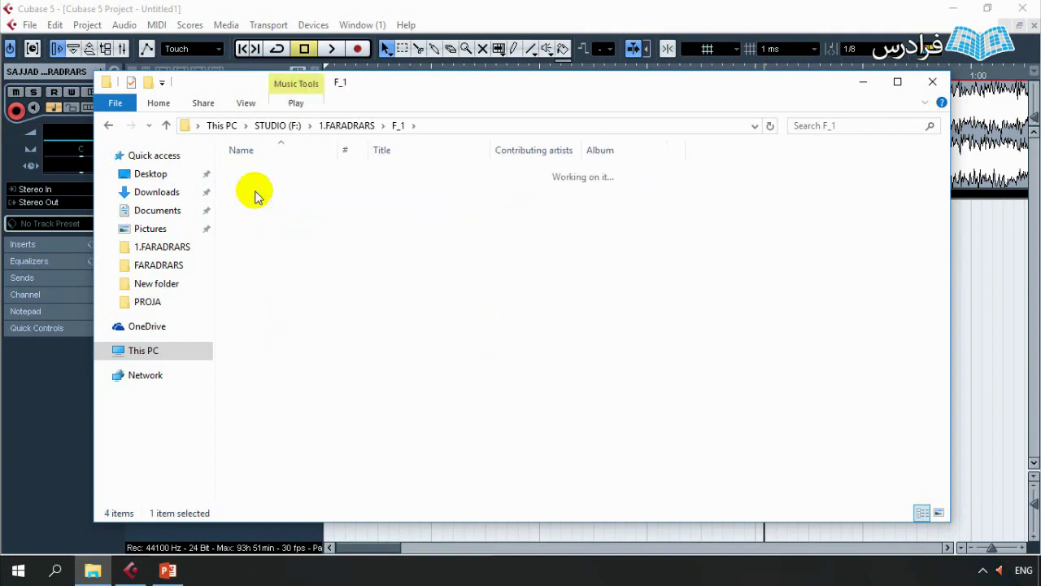
left_click_drag(344, 150, 493, 150)
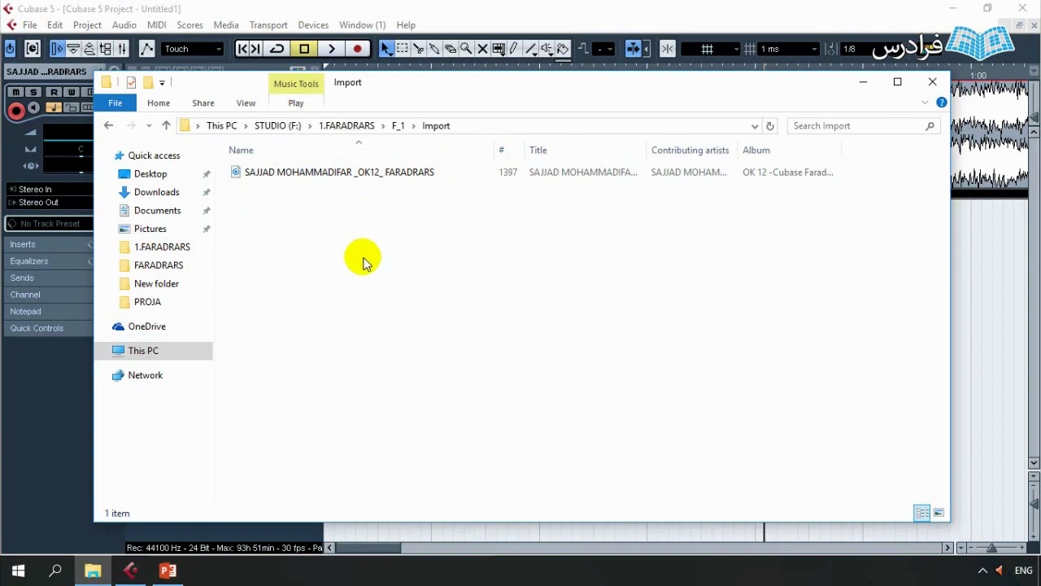
left_click(864, 85)
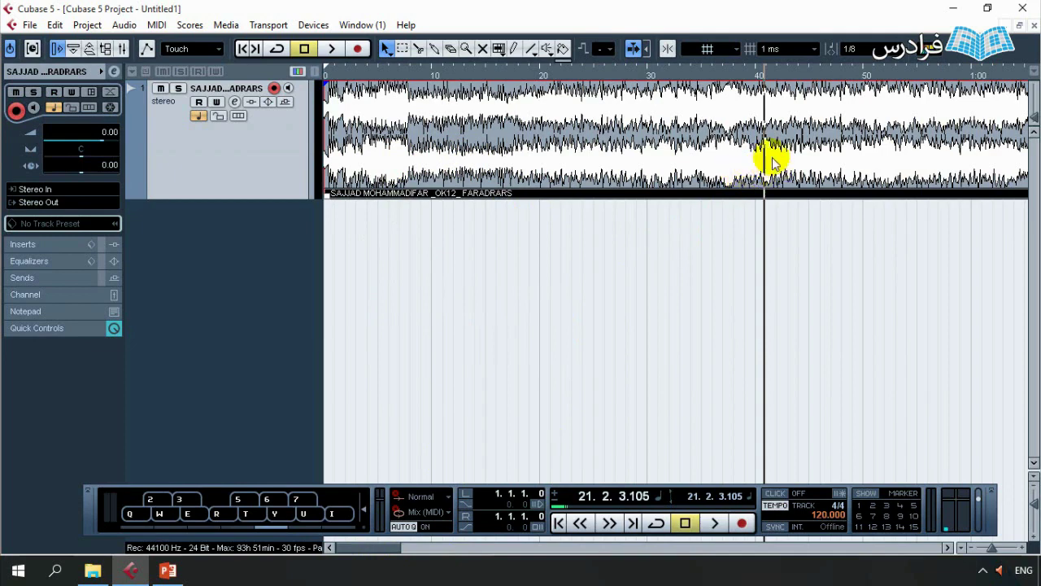
Return the cursor to the project start, range-select the audio from about 8 to 30 seconds, and switch back to the Object Selection tool.
left_click(560, 525)
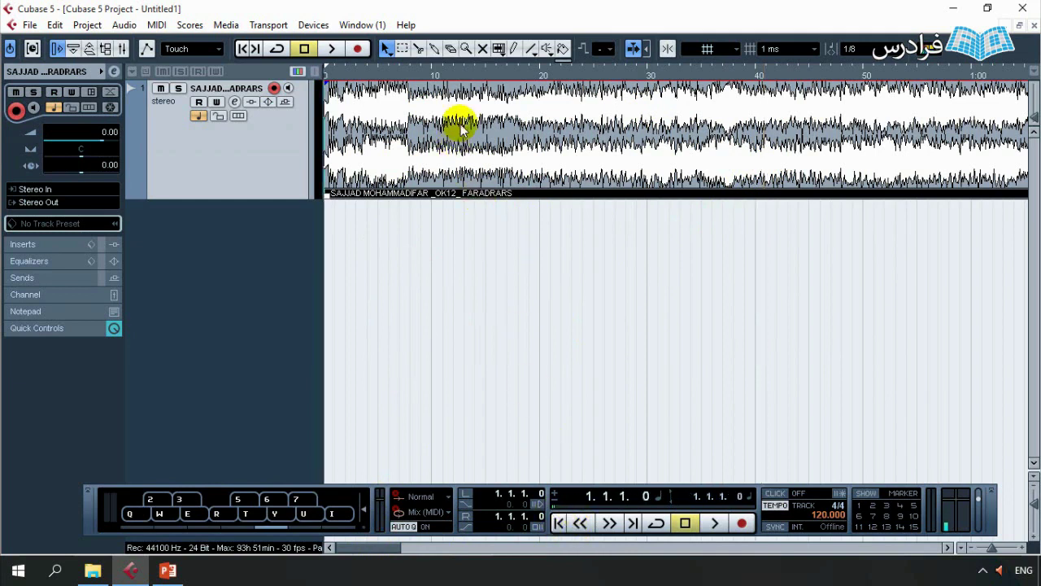
left_click(402, 49)
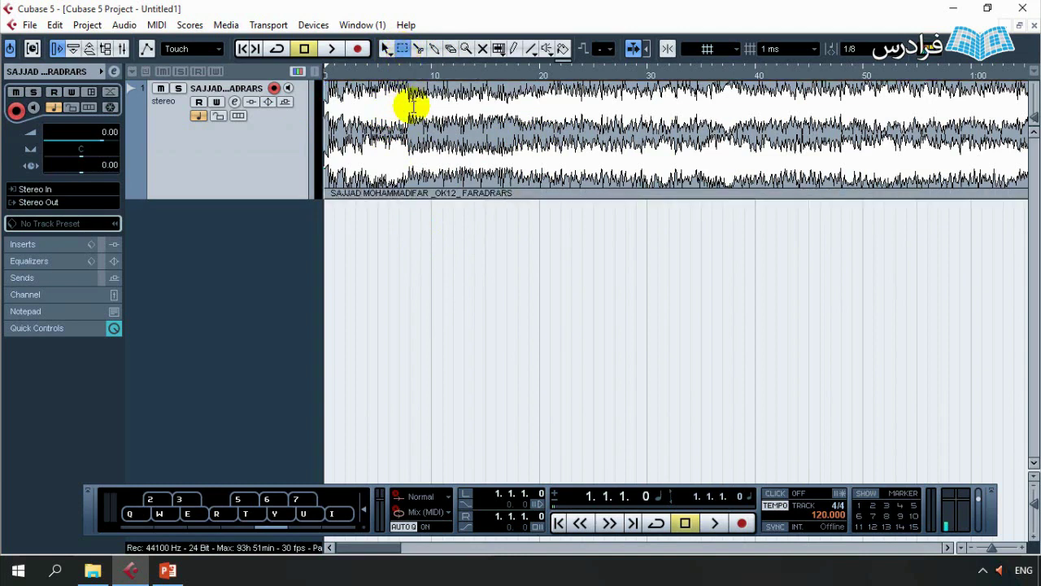
left_click_drag(407, 137, 646, 153)
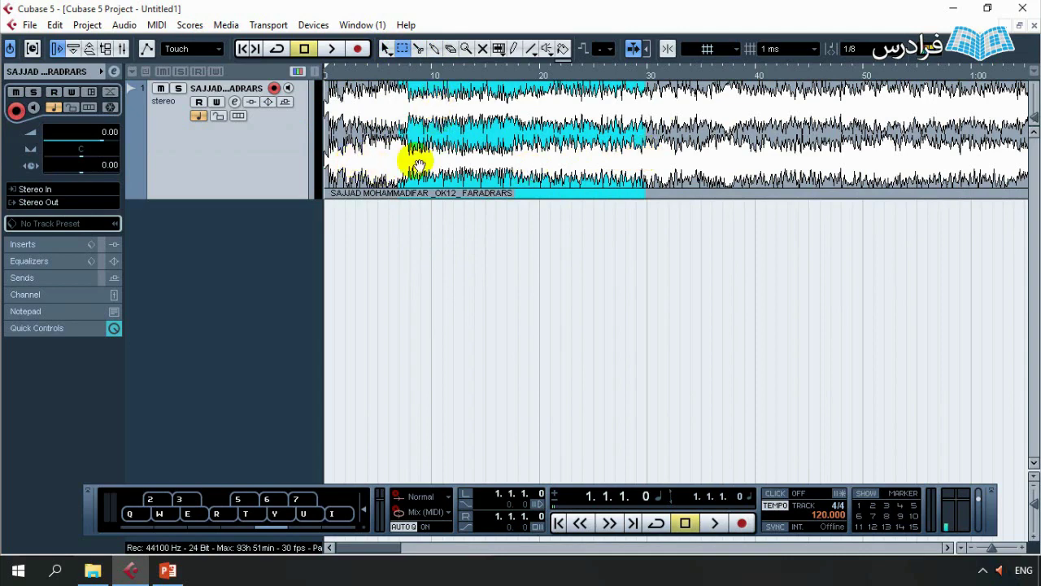
key("1")
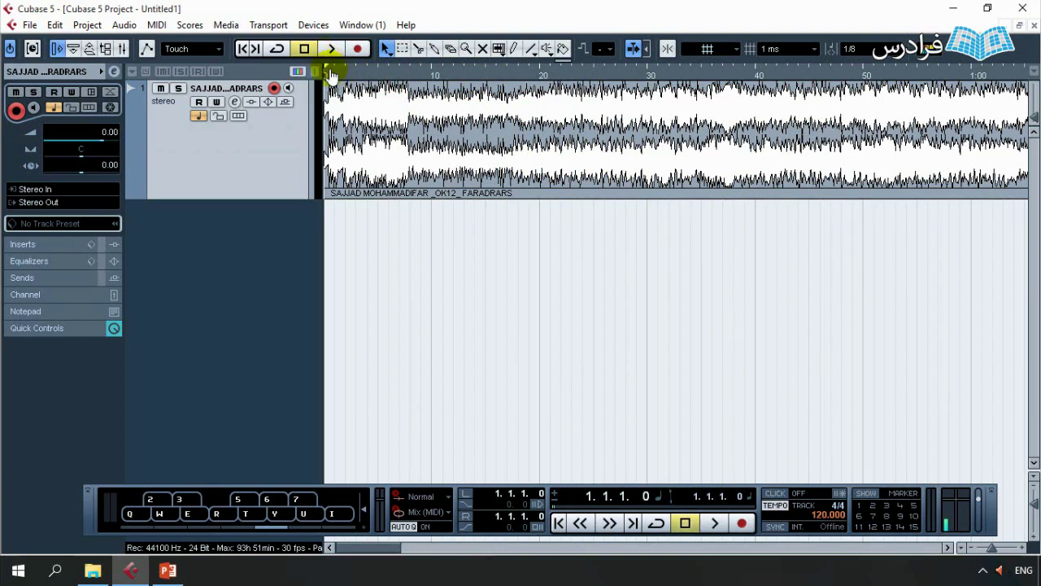
Mark a locator range on the timeline ruler from the project start to about 40 seconds, replacing a shorter trial range.
left_click(455, 71)
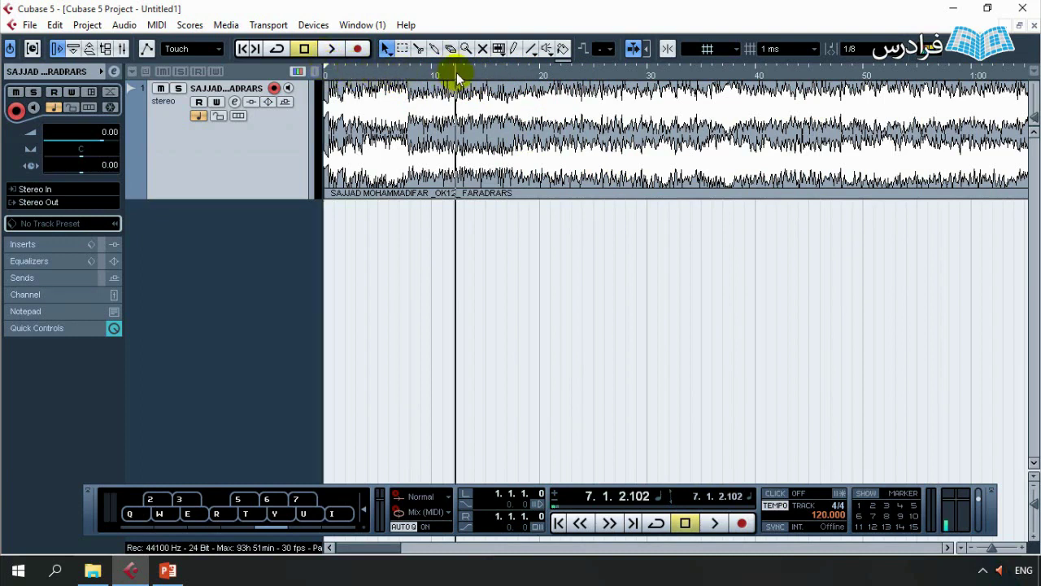
left_click_drag(325, 72, 643, 75)
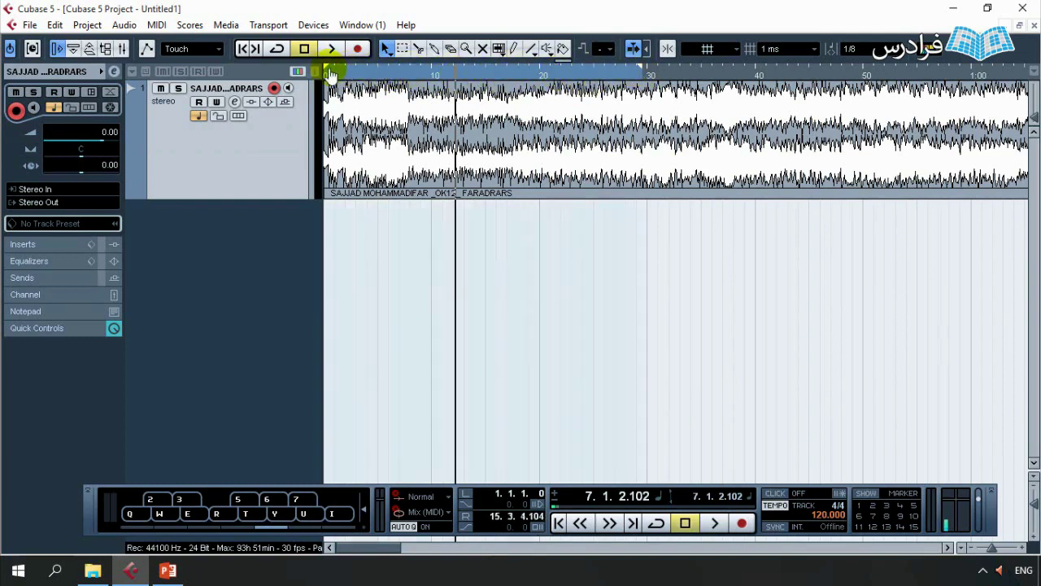
left_click(328, 71)
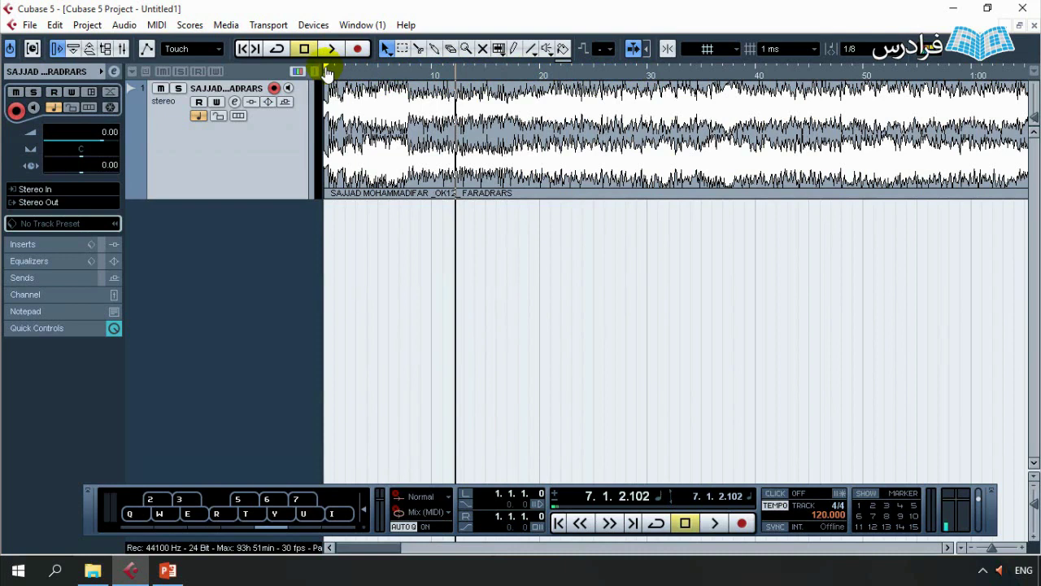
left_click_drag(332, 73, 752, 76)
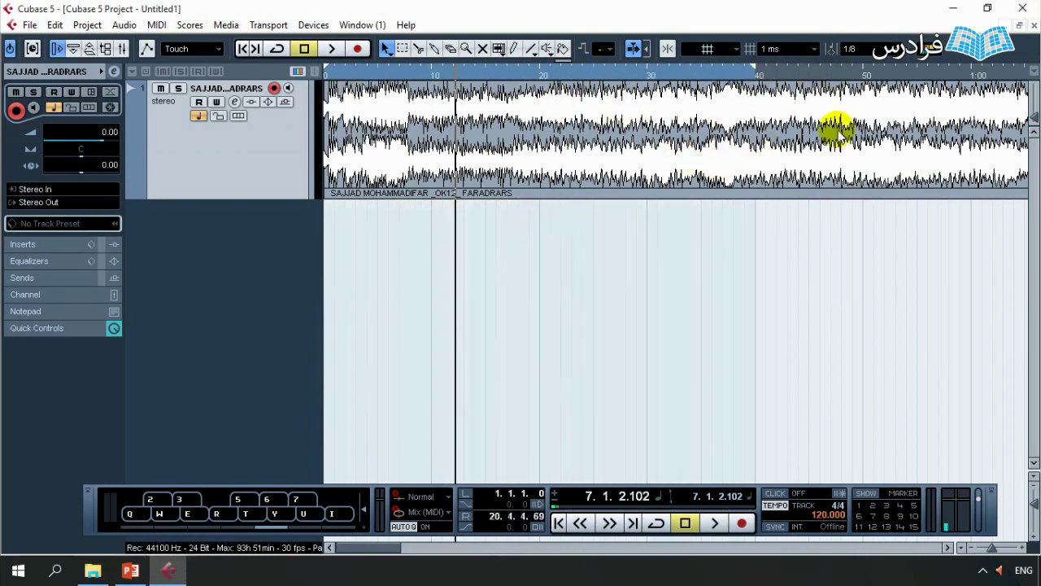
Play the audio from about 34 seconds past the end of the locator range and stop at about 41 seconds.
left_click(693, 69)
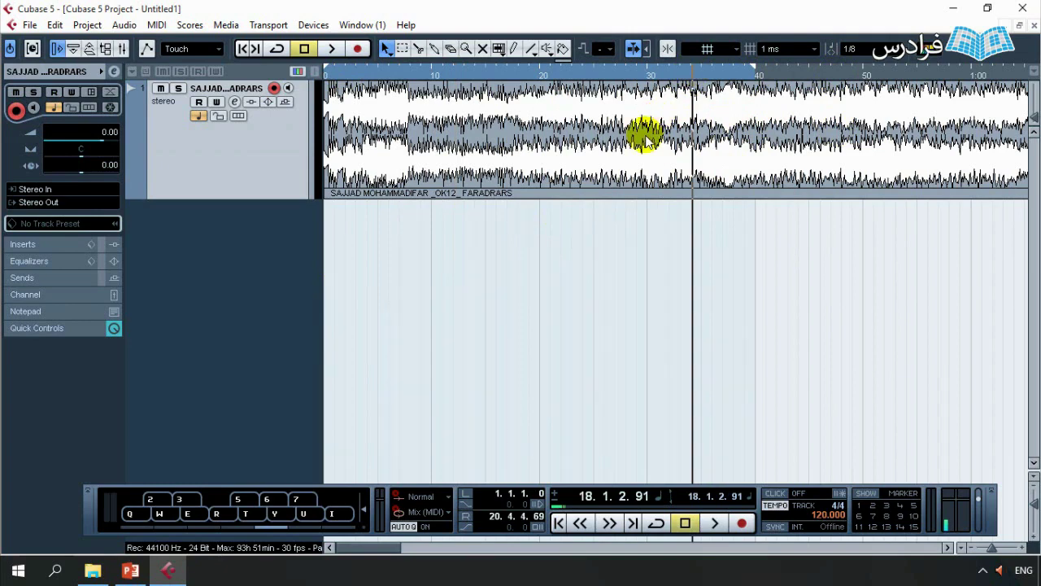
key("space")
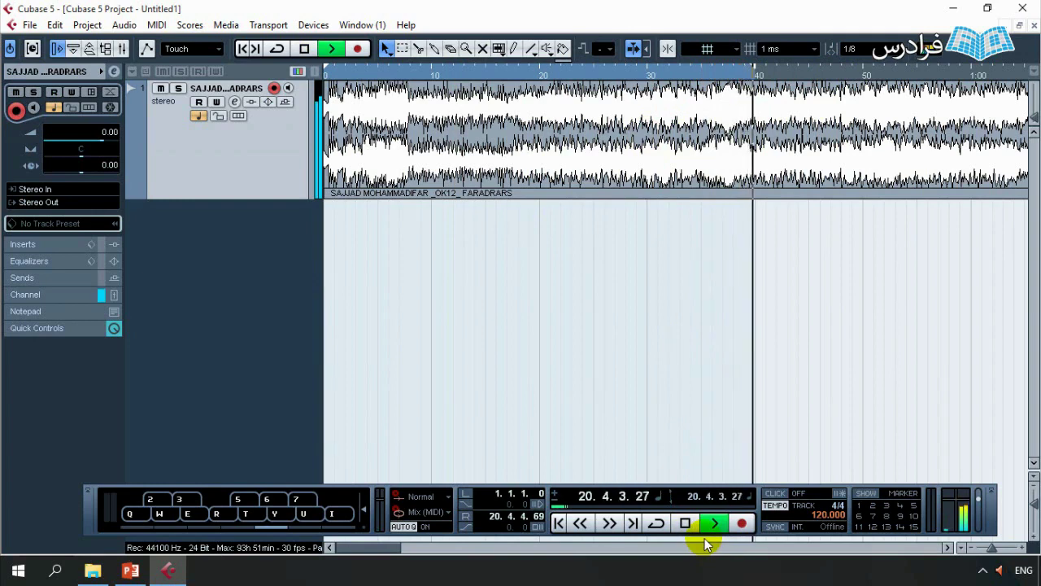
key("space")
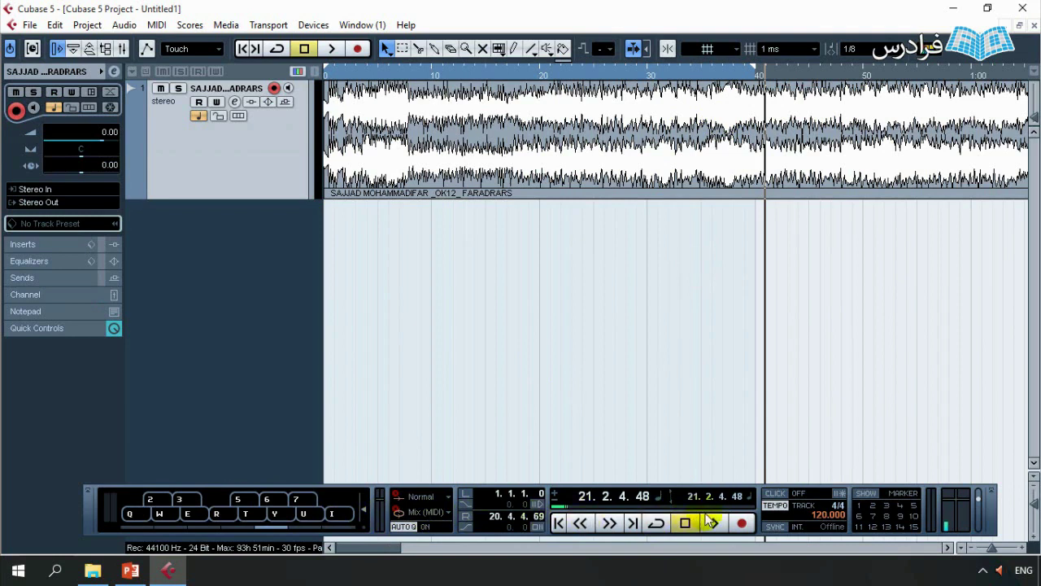
Turn on Cycle, play from near the end of the locator range until playback loops back to its beginning, and stop.
left_click(657, 526)
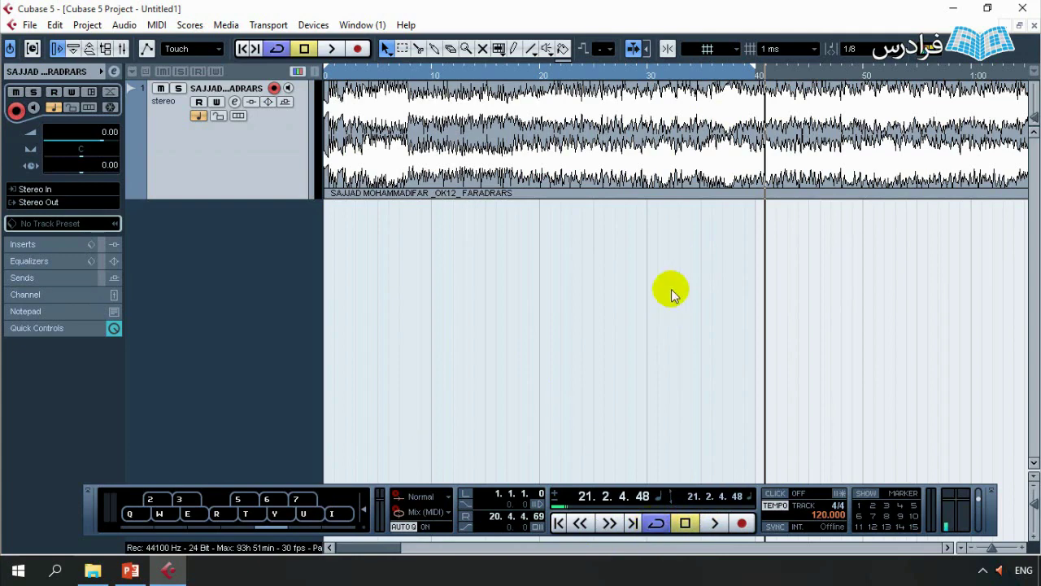
left_click(730, 76)
key("space")
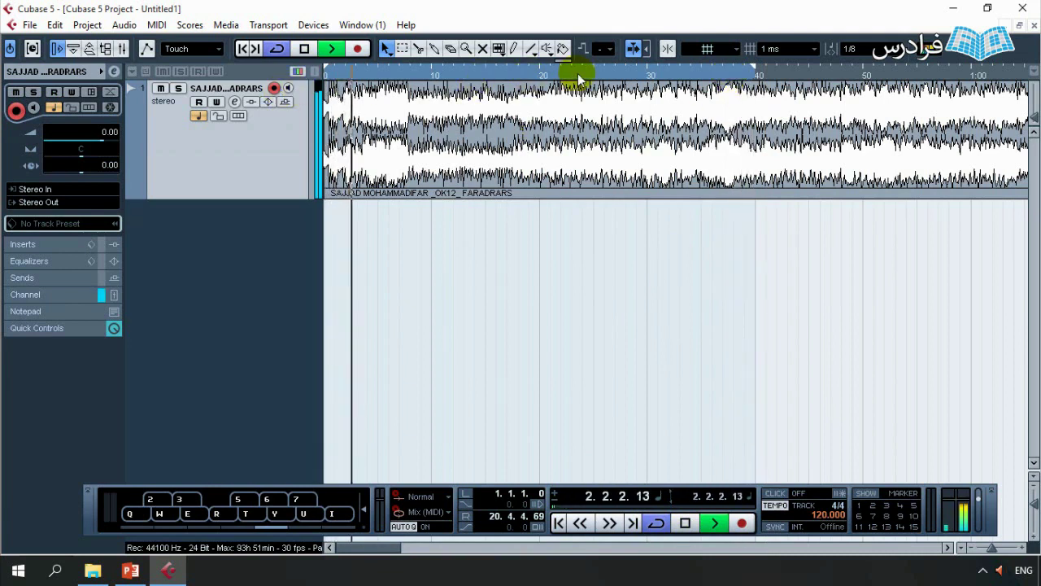
key("space")
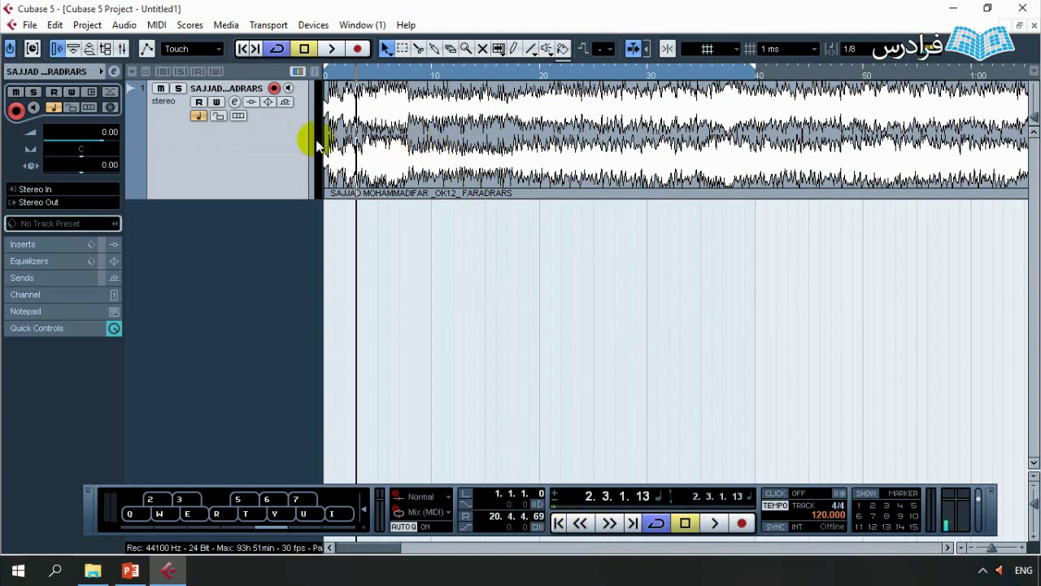
Jump the cursor to the project start, to the project end and back, then play the audio briefly and stop.
left_click(558, 525)
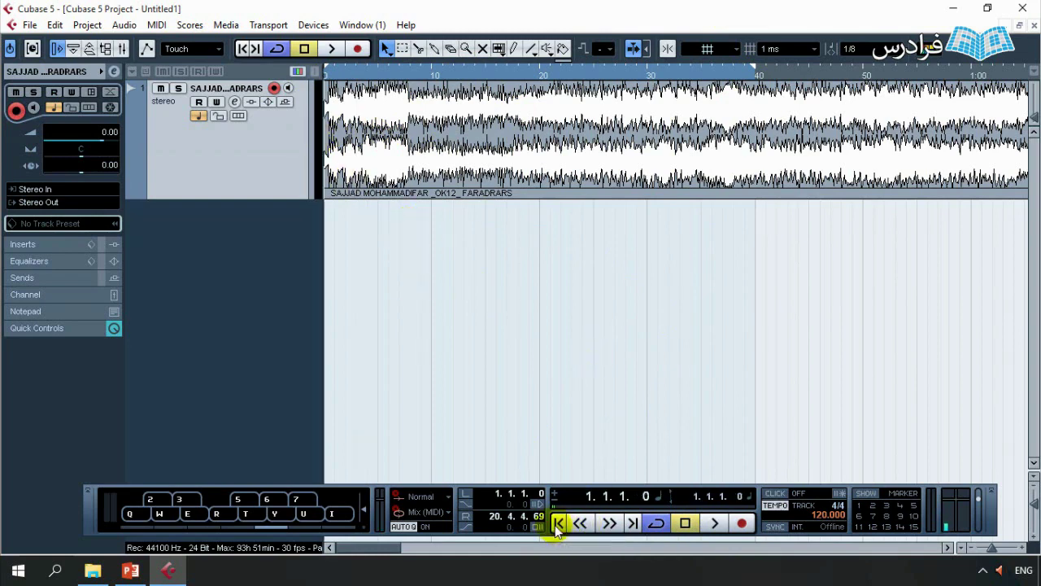
left_click(633, 524)
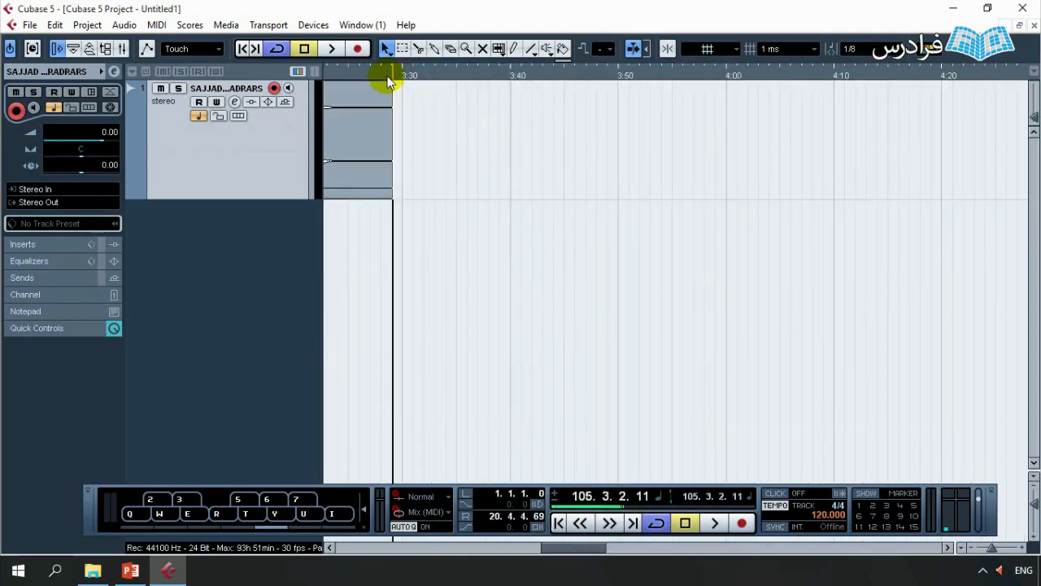
left_click(560, 524)
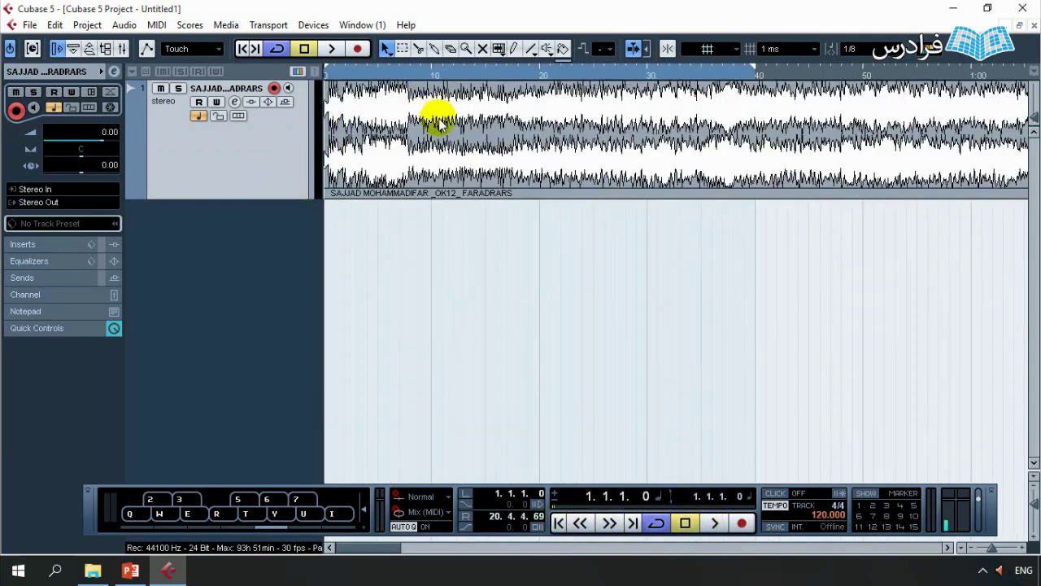
left_click(713, 523)
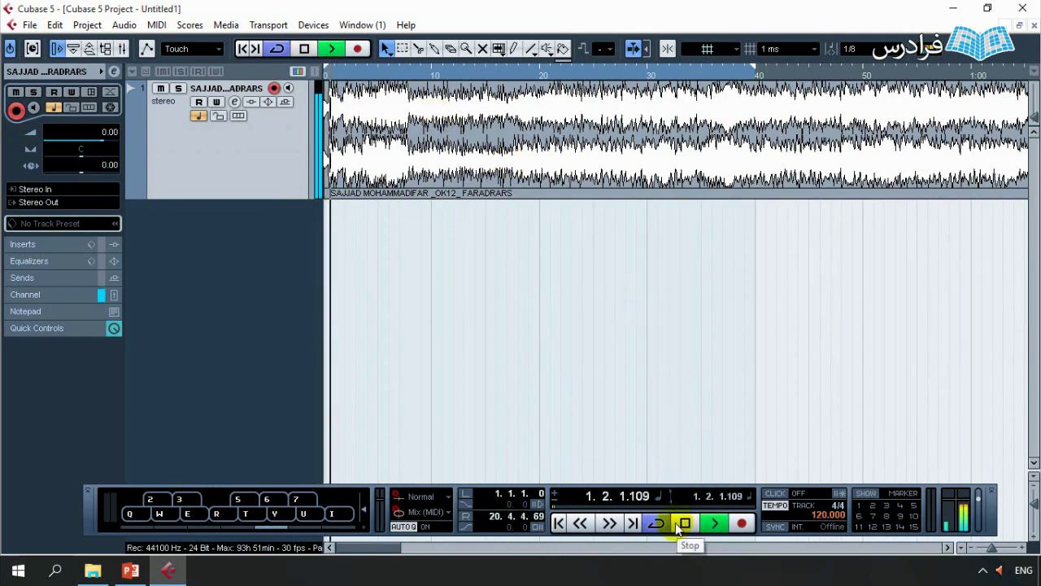
left_click(683, 525)
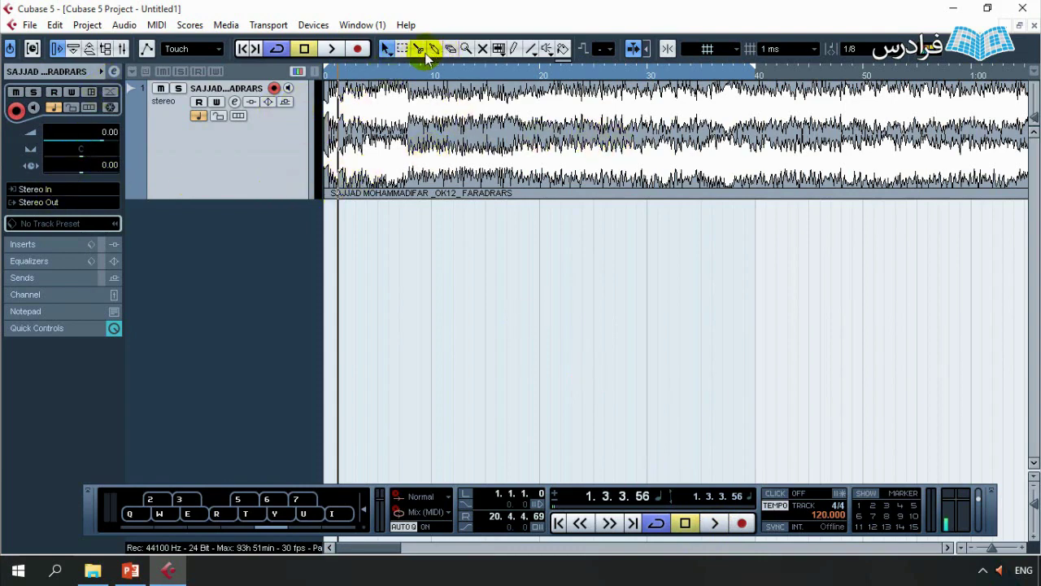
Lower the audio track's volume to -7.58 and raise it to 4.60 during playback, then stop.
left_click_drag(103, 143, 95, 143)
left_click(328, 50)
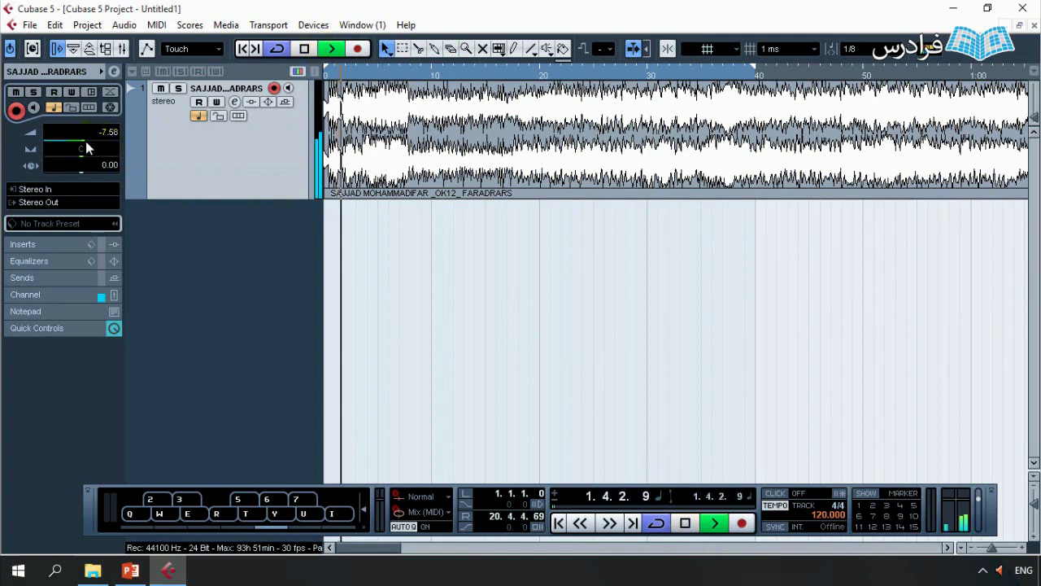
left_click_drag(80, 139, 111, 142)
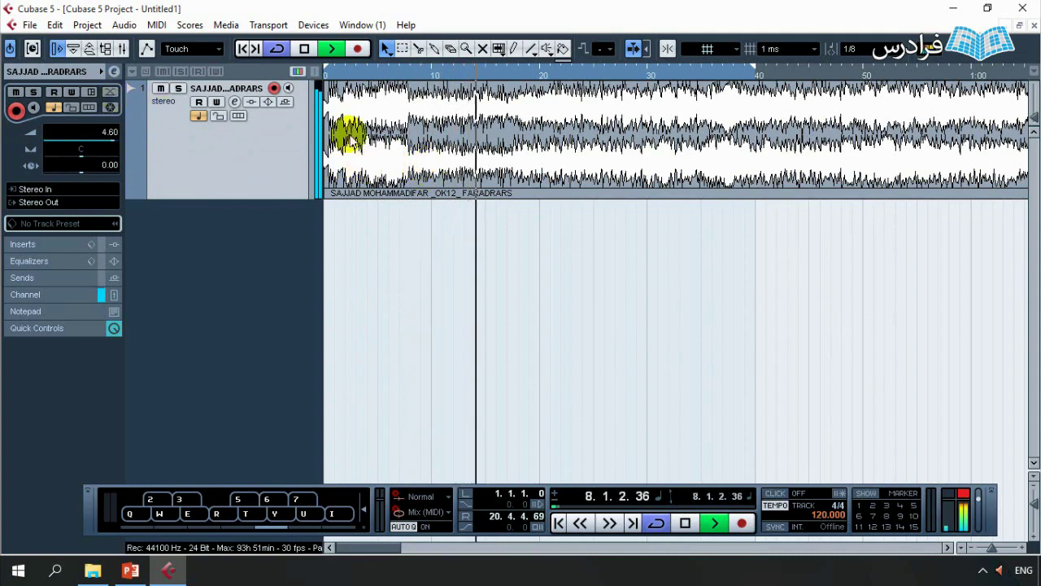
left_click(303, 48)
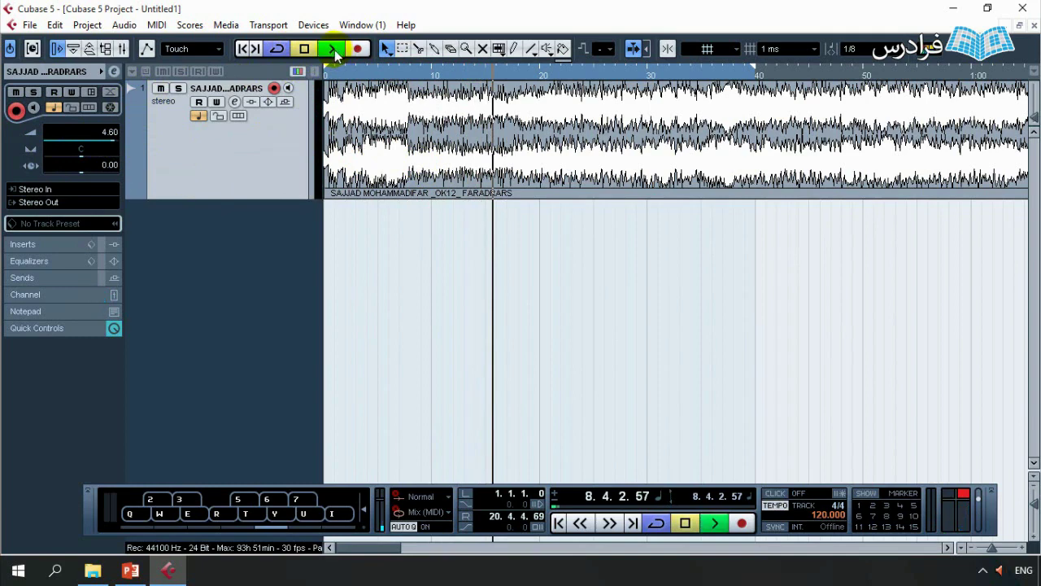
Test Mute on the audio track by playing it muted, then unmute the track and resume playback.
left_click(332, 49)
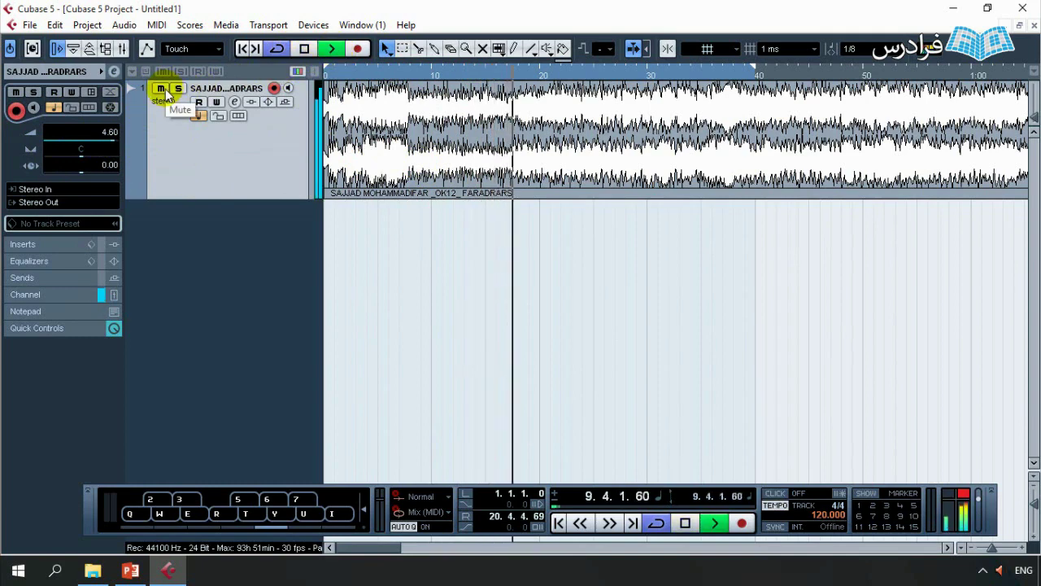
left_click(161, 88)
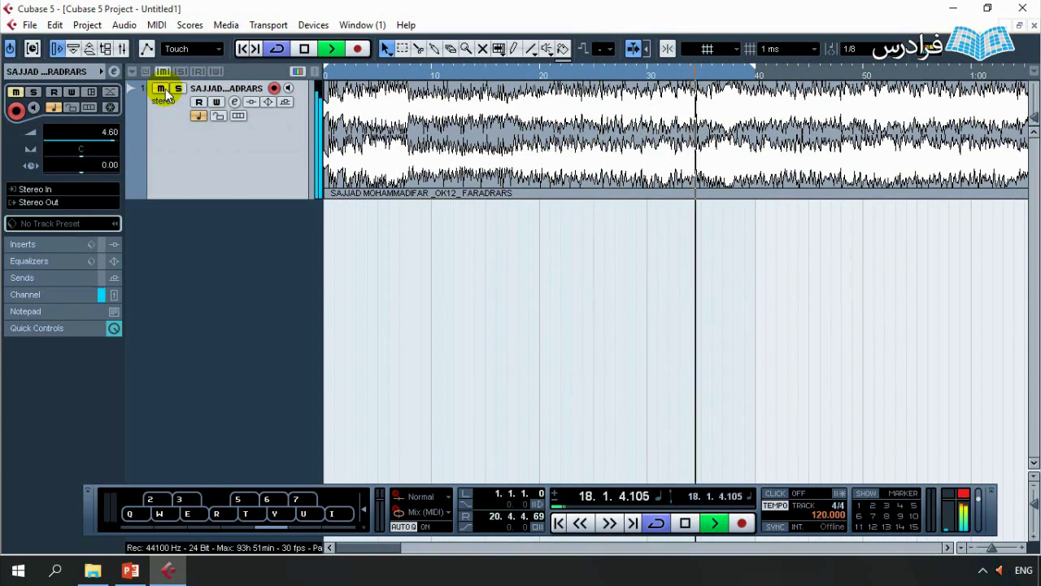
key("space")
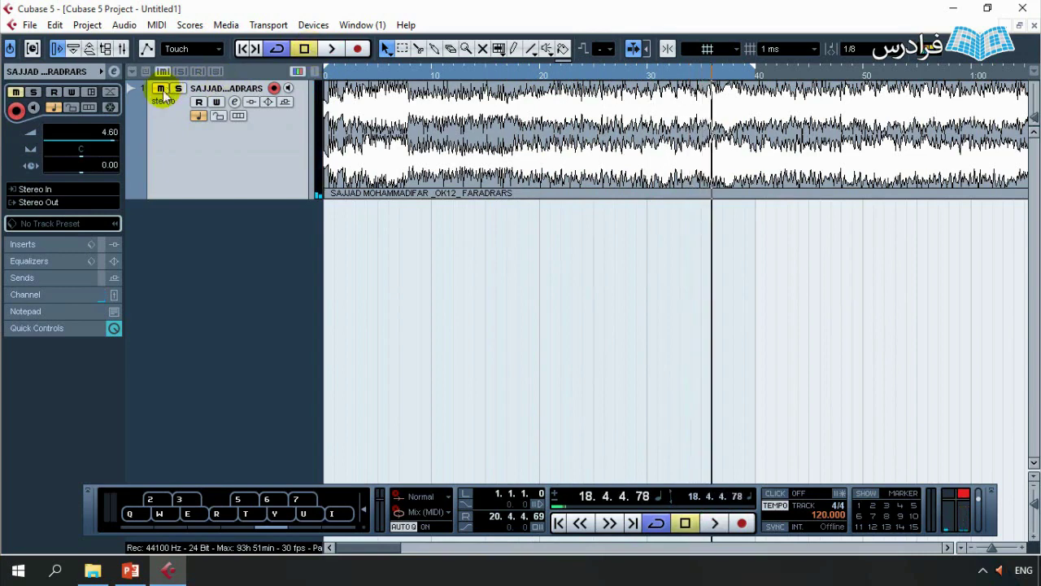
left_click(307, 44)
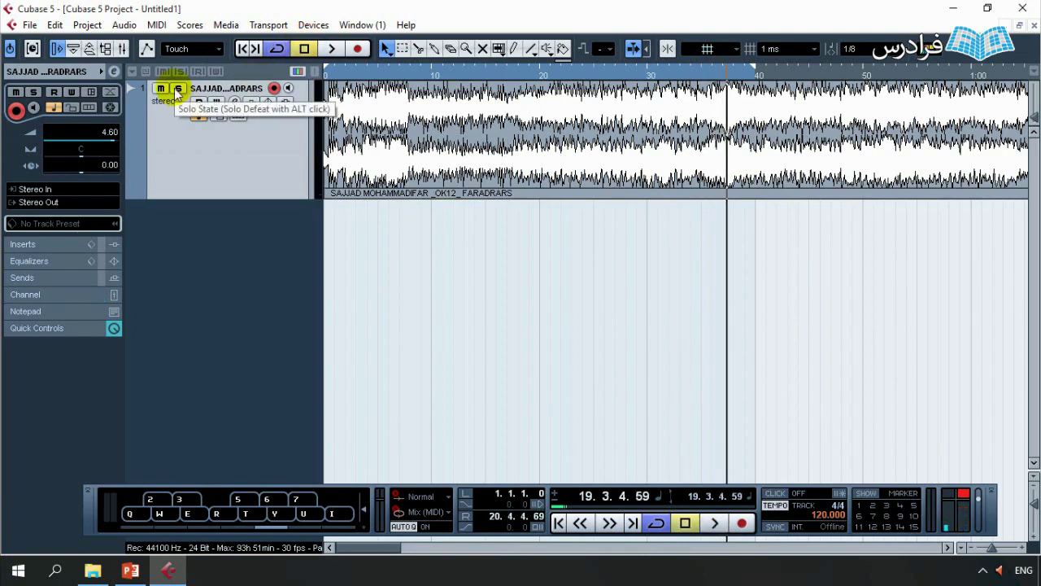
left_click(327, 52)
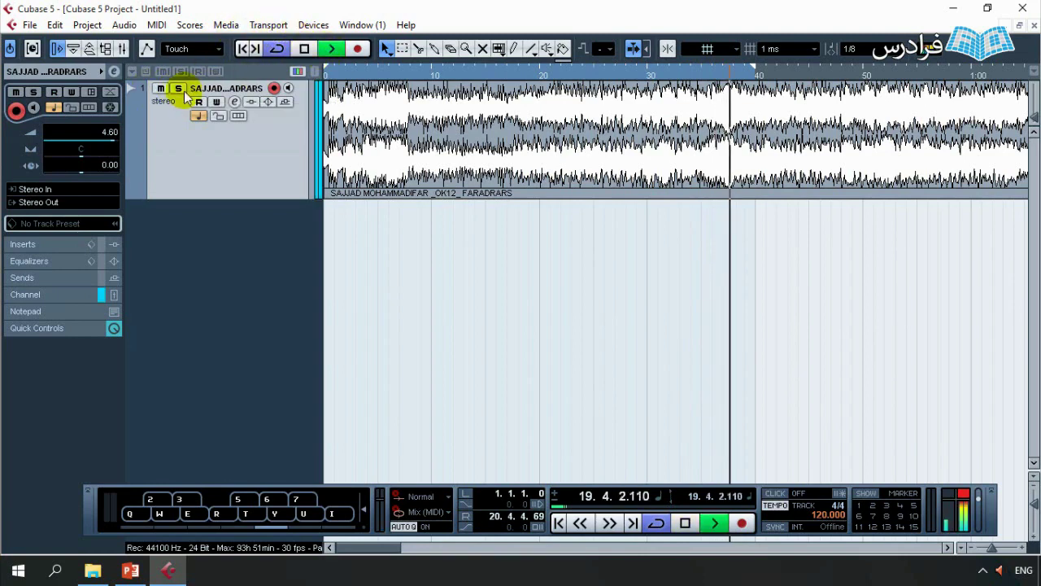
Alternate the audio track between Solo and Mute during playback, leave it soloed, and stop.
left_click(178, 88)
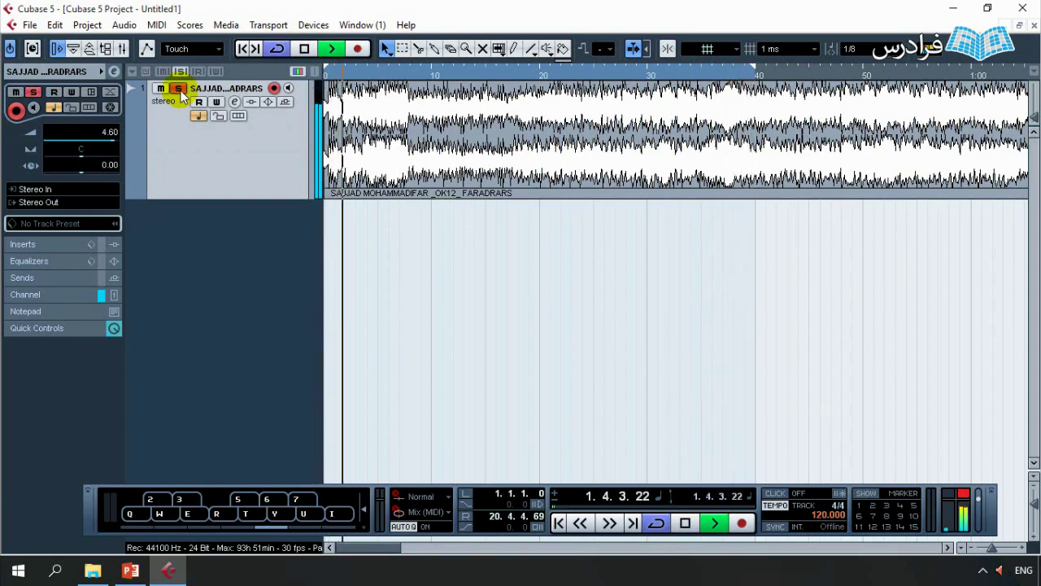
left_click(179, 88)
left_click(160, 88)
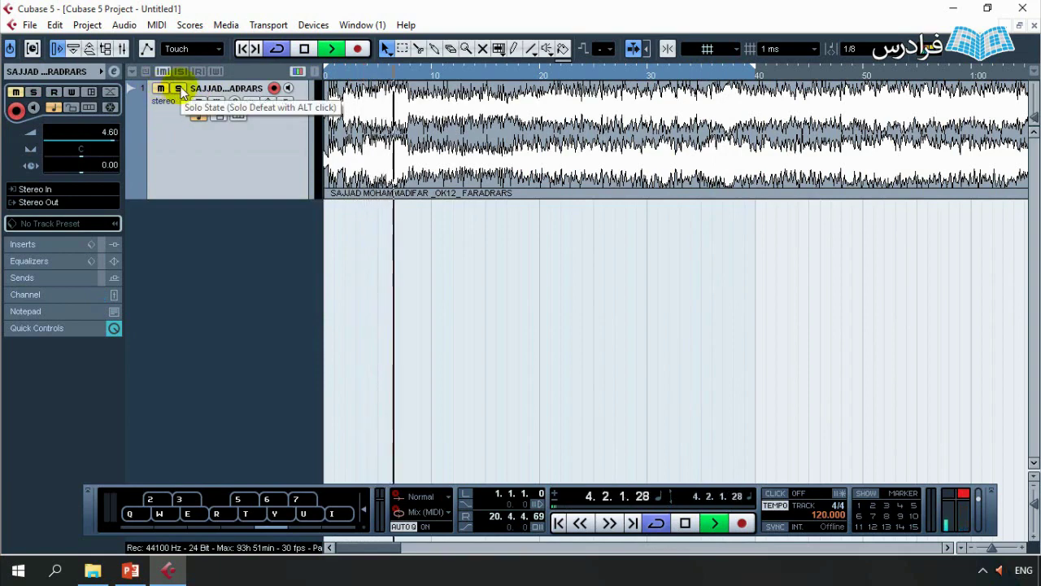
left_click(177, 89)
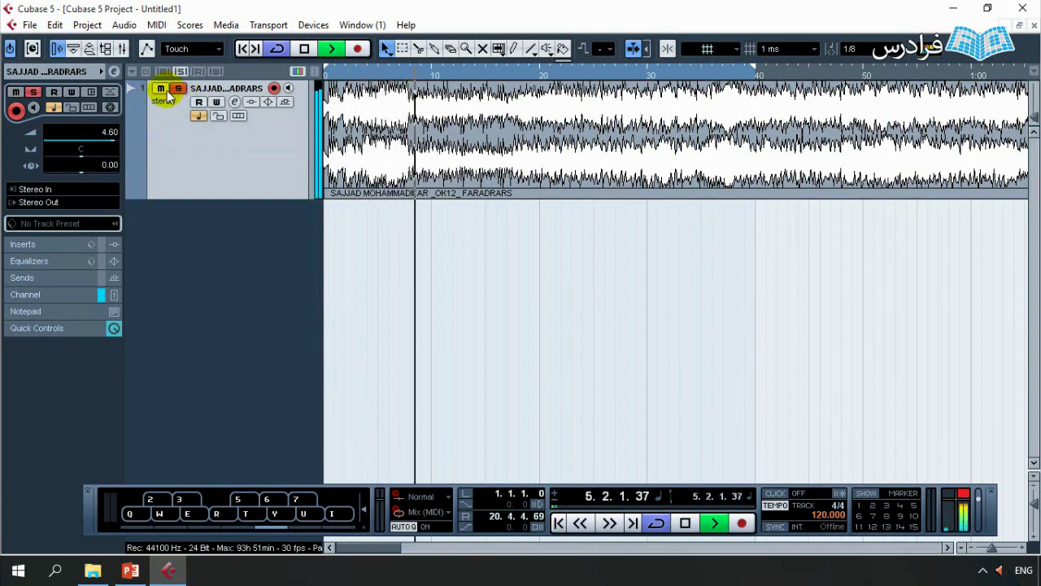
left_click(160, 89)
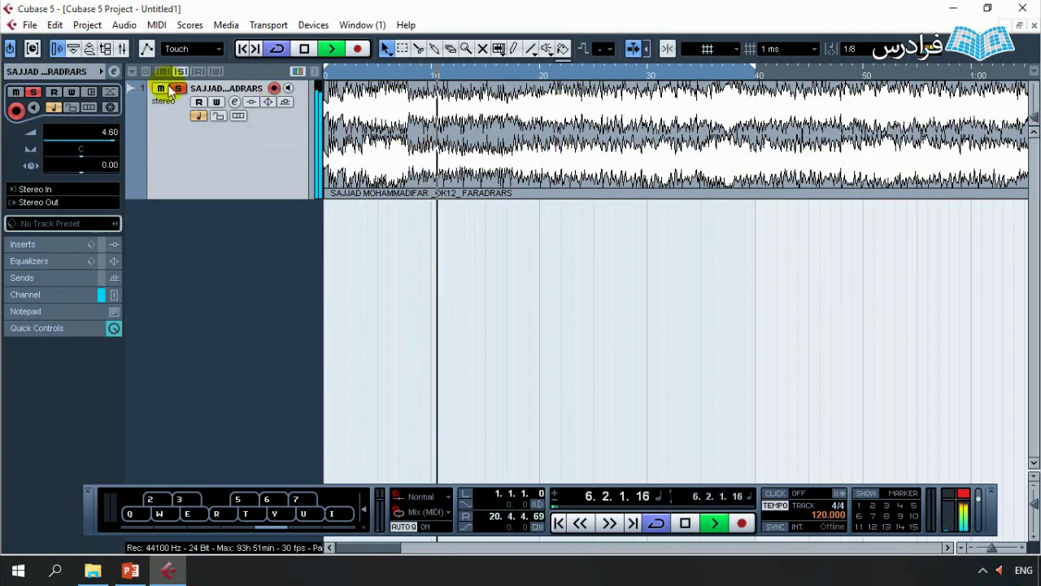
key("space")
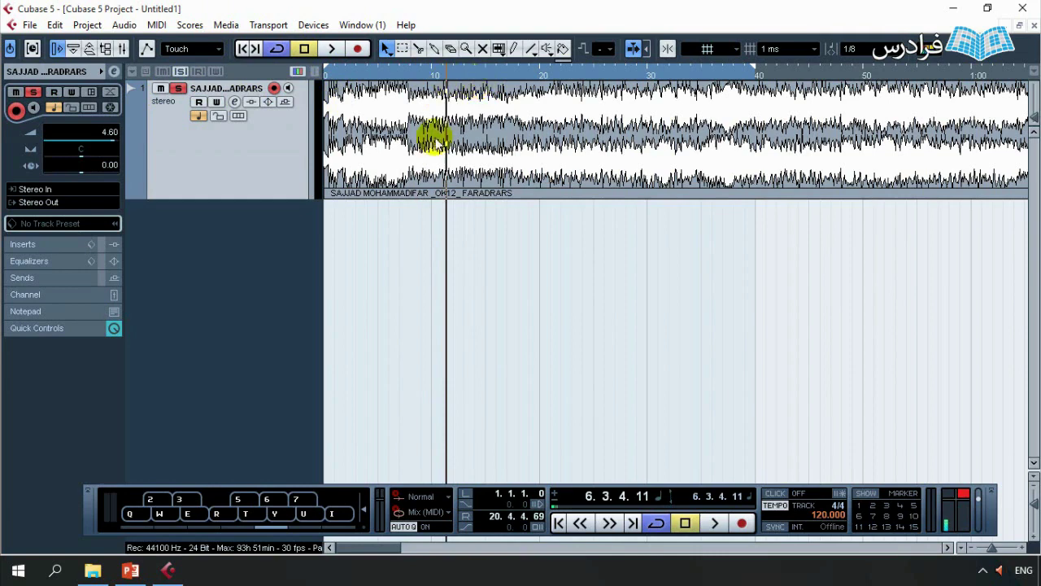
Place the project cursor at several points along the ruler between about 9 and 31 seconds.
left_click(658, 524)
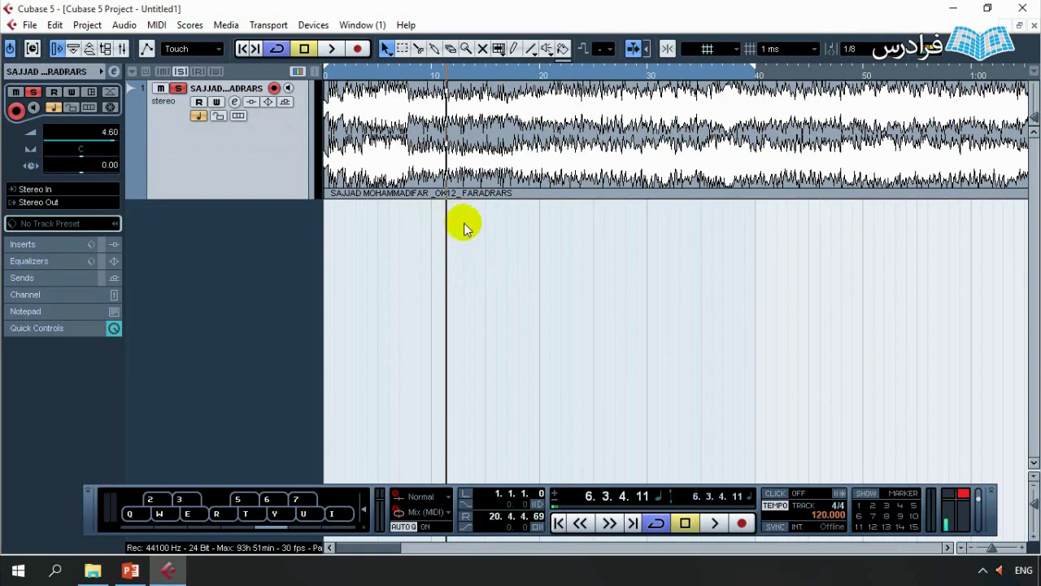
left_click(506, 79)
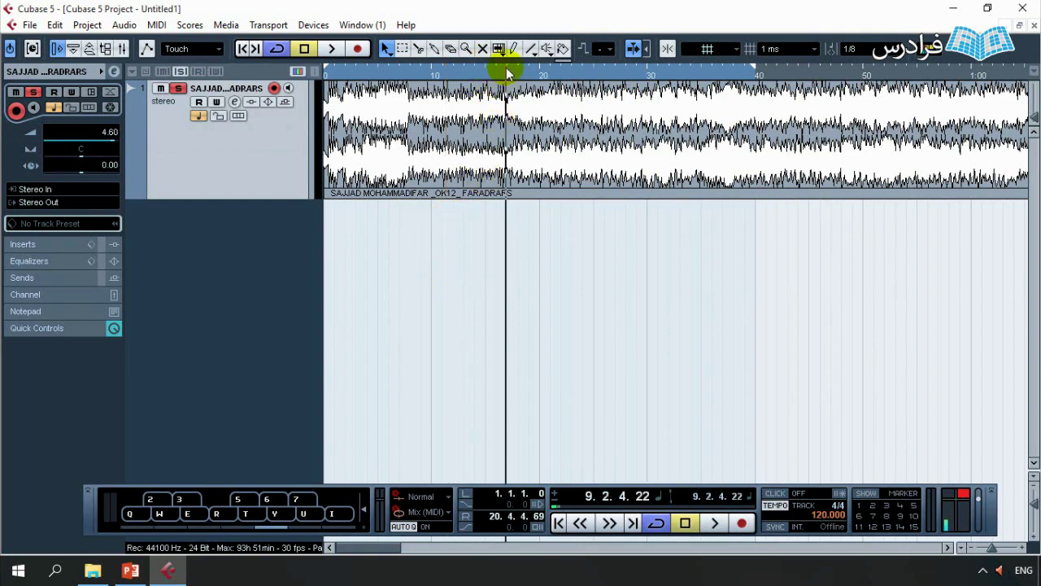
left_click(562, 76)
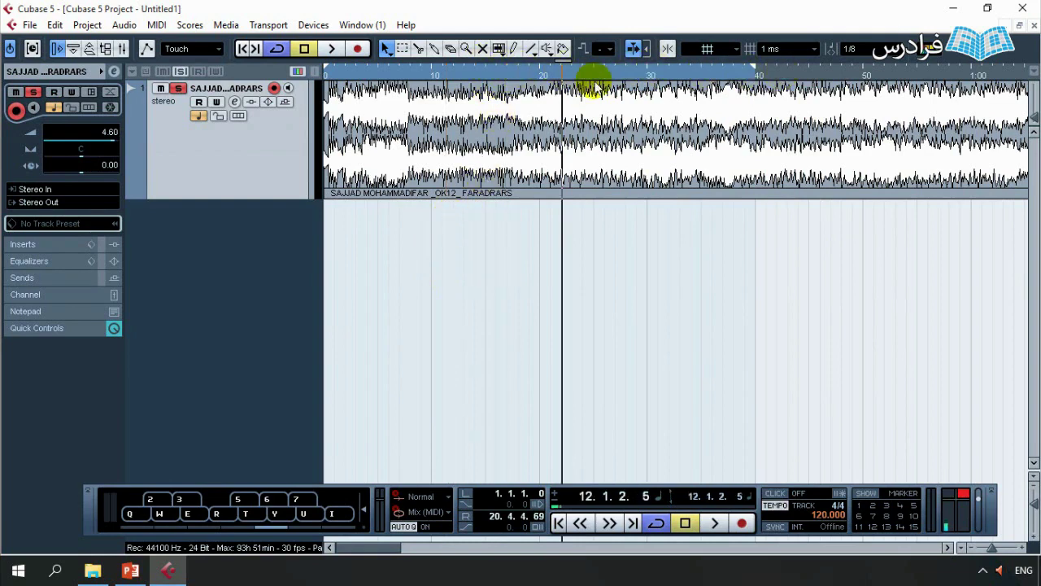
left_click(657, 74)
left_click(503, 71)
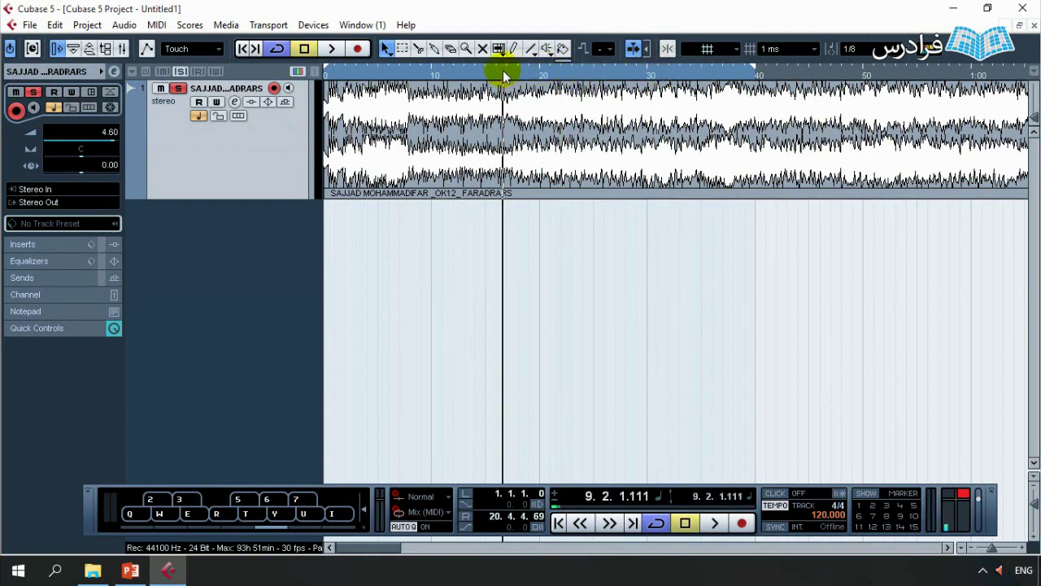
left_click(420, 74)
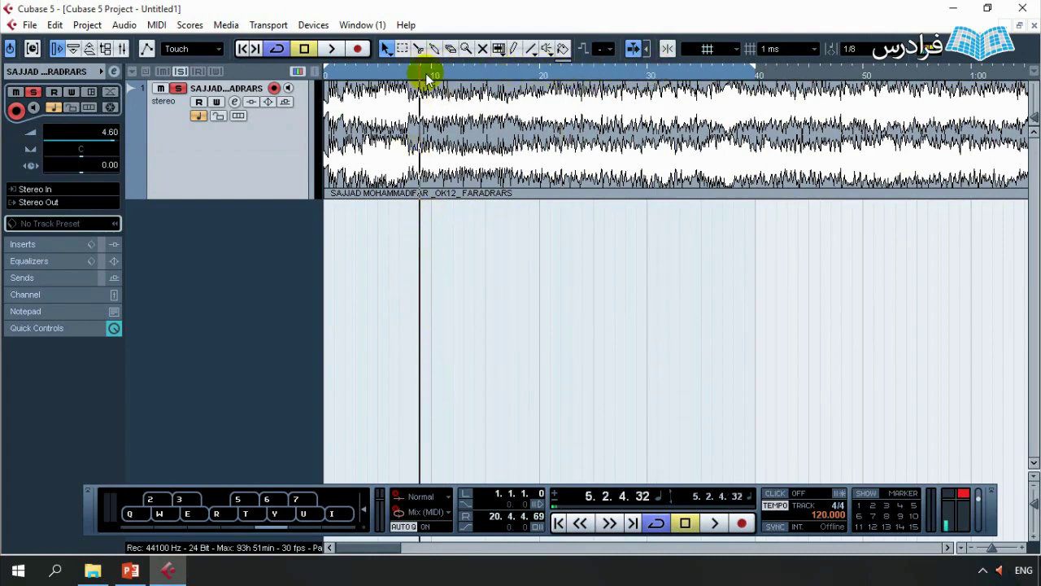
Mute the audio track, play it briefly from about 9 seconds, and stop.
left_click(162, 89)
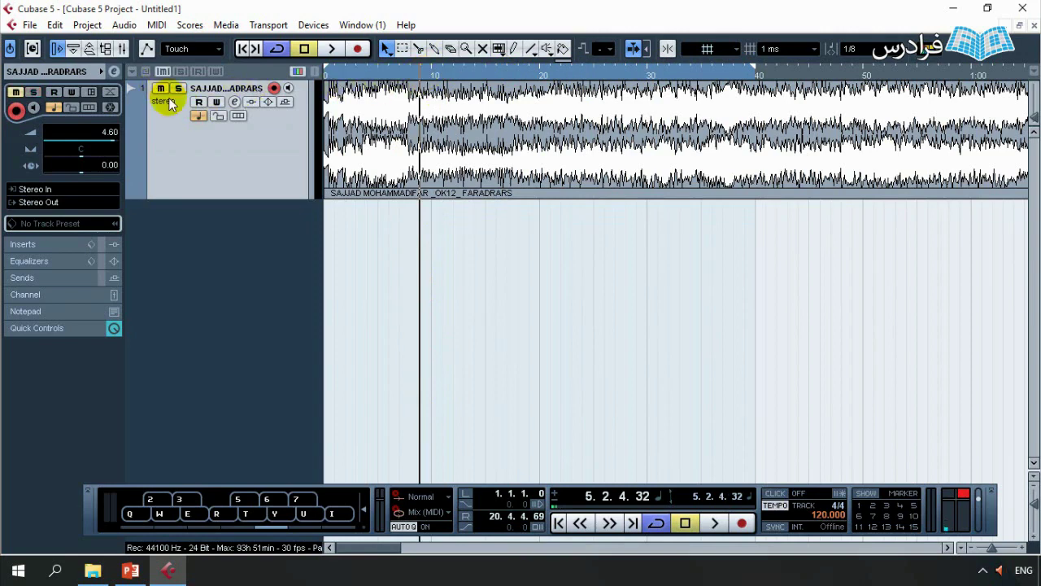
left_click(715, 524)
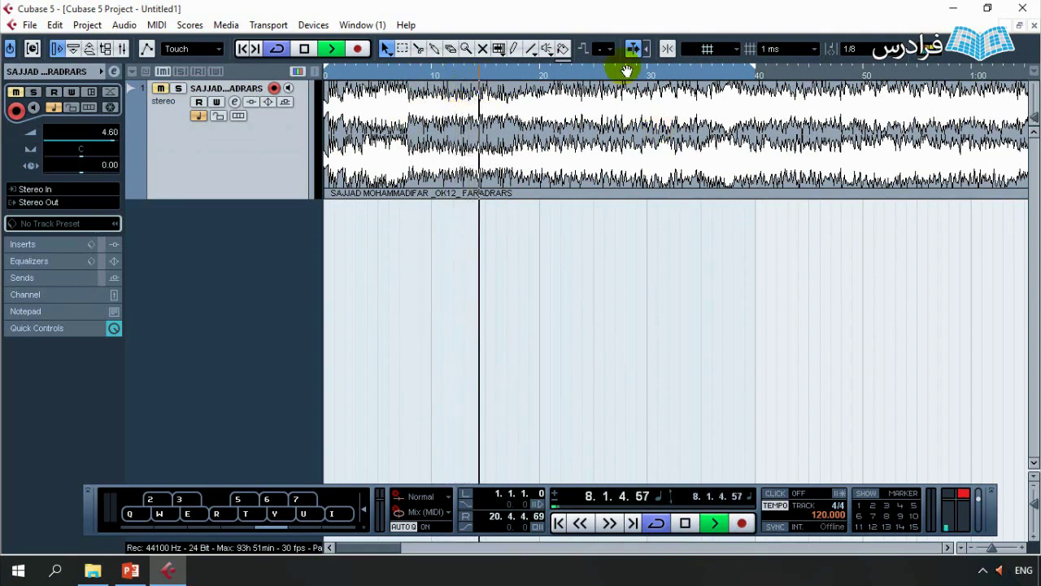
key("space")
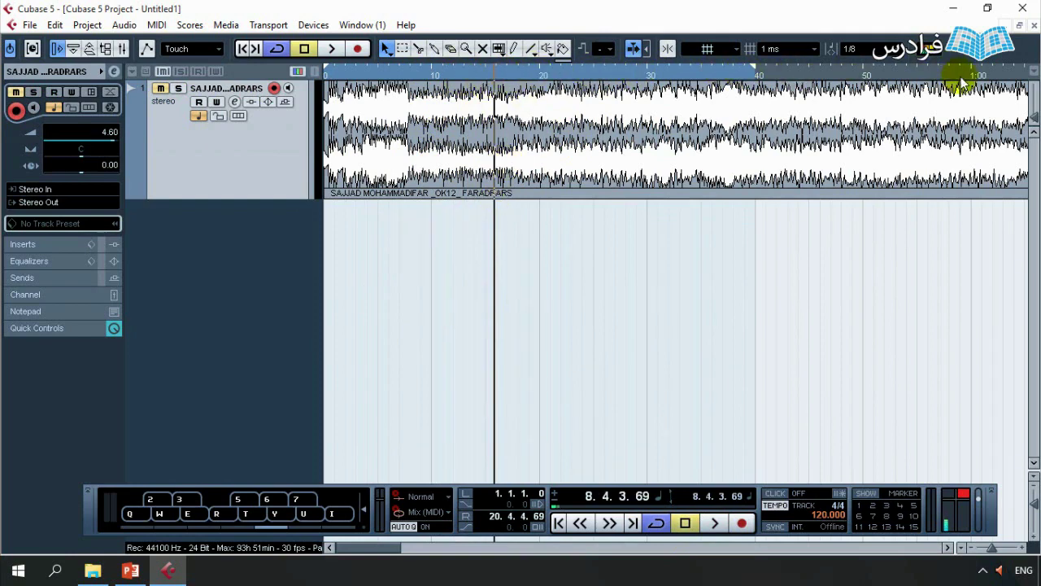
Turn off Autoscroll and play from about 1:04 until the cursor passes the visible edge of the timeline, then stop.
left_click(1016, 76)
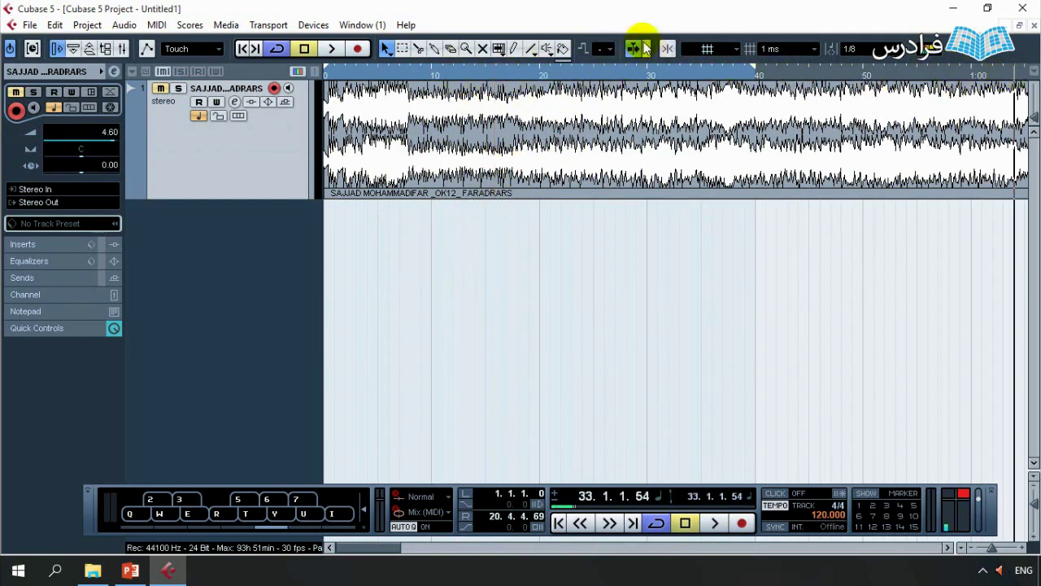
key("space")
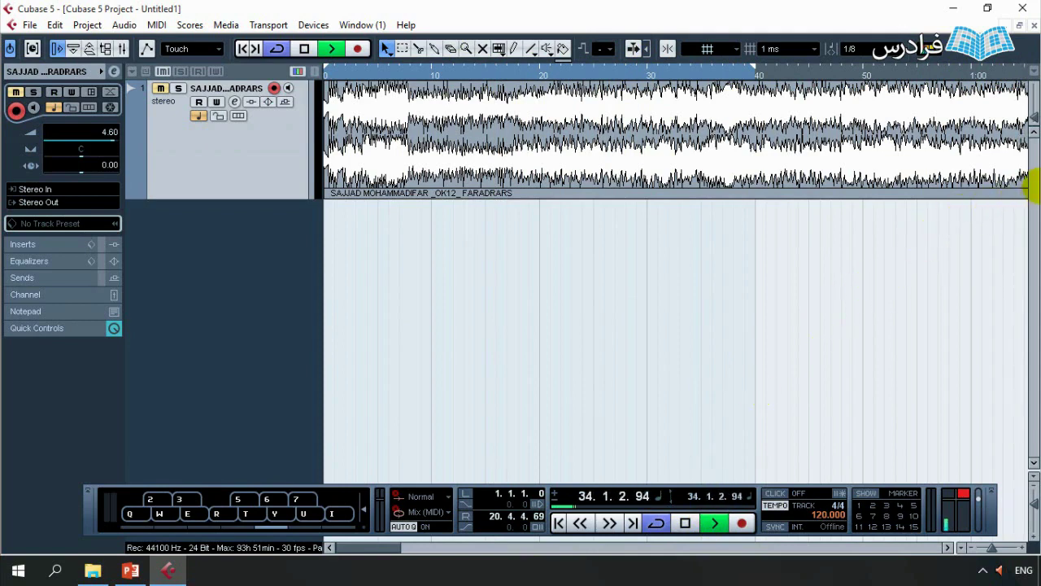
left_click(684, 525)
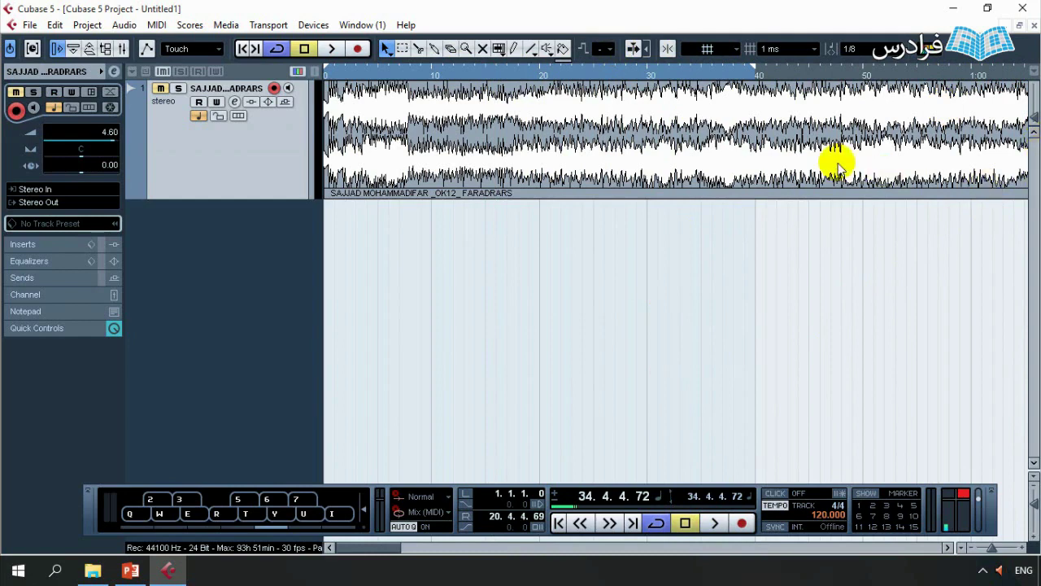
Turn Autoscroll back on, play briefly with the view following the cursor, and stop and return to the project start.
left_click(634, 48)
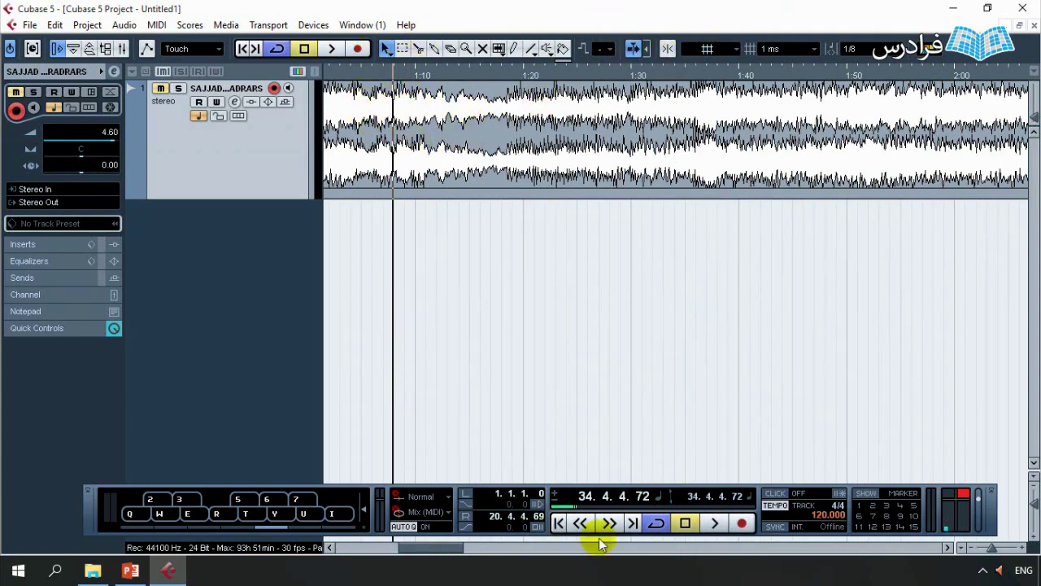
left_click(714, 523)
left_click(685, 525)
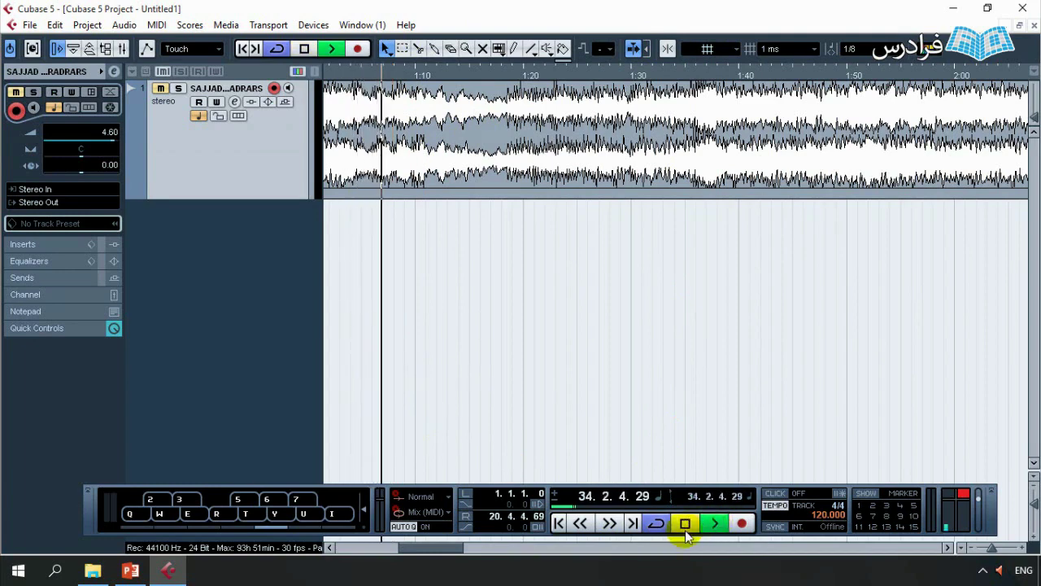
left_click(685, 528)
left_click(559, 523)
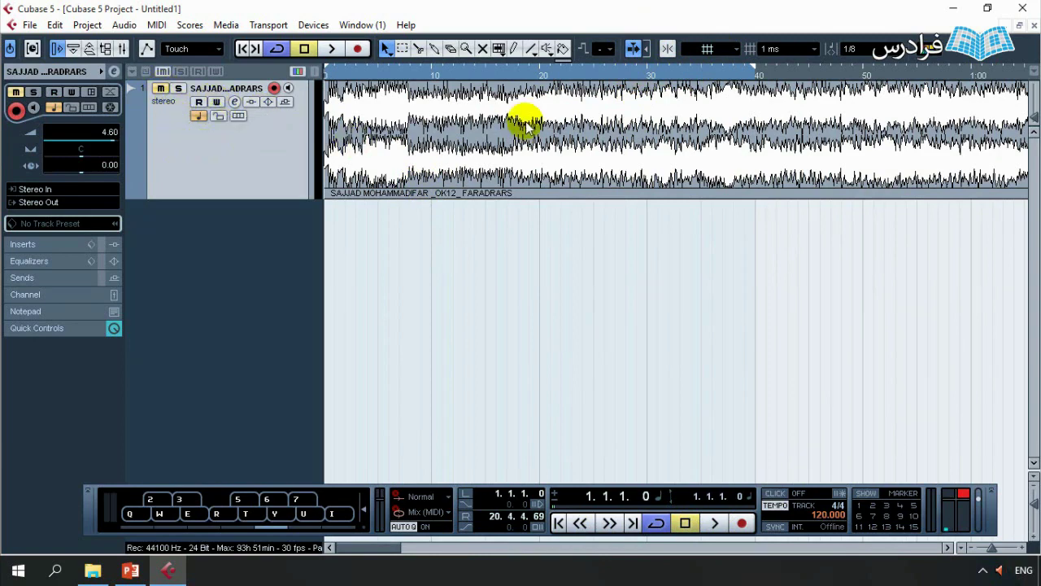
Unmute the audio track, switch Solo on and off, then play briefly from the project start and stop.
left_click(160, 89)
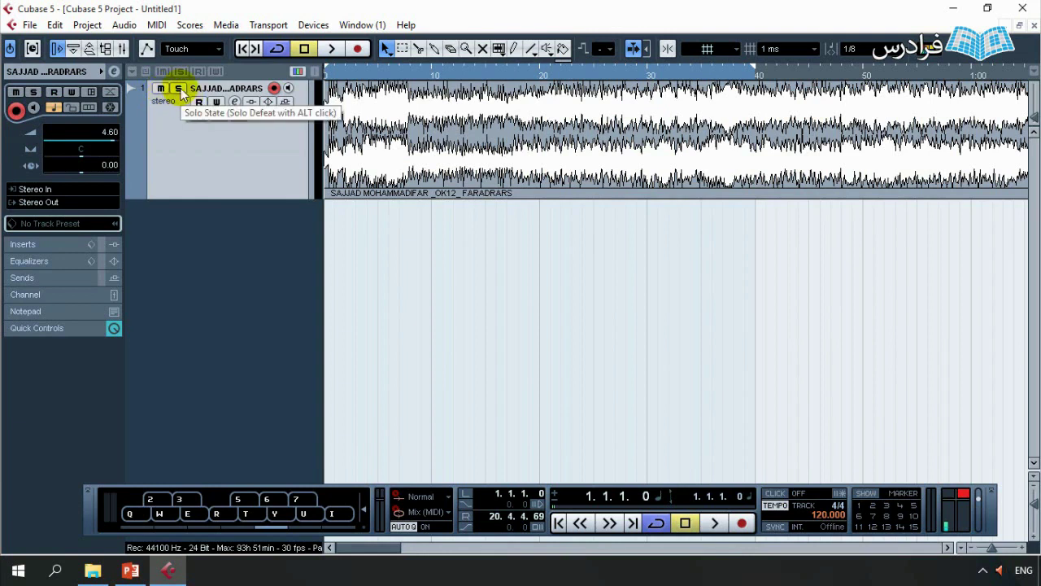
left_click(178, 87)
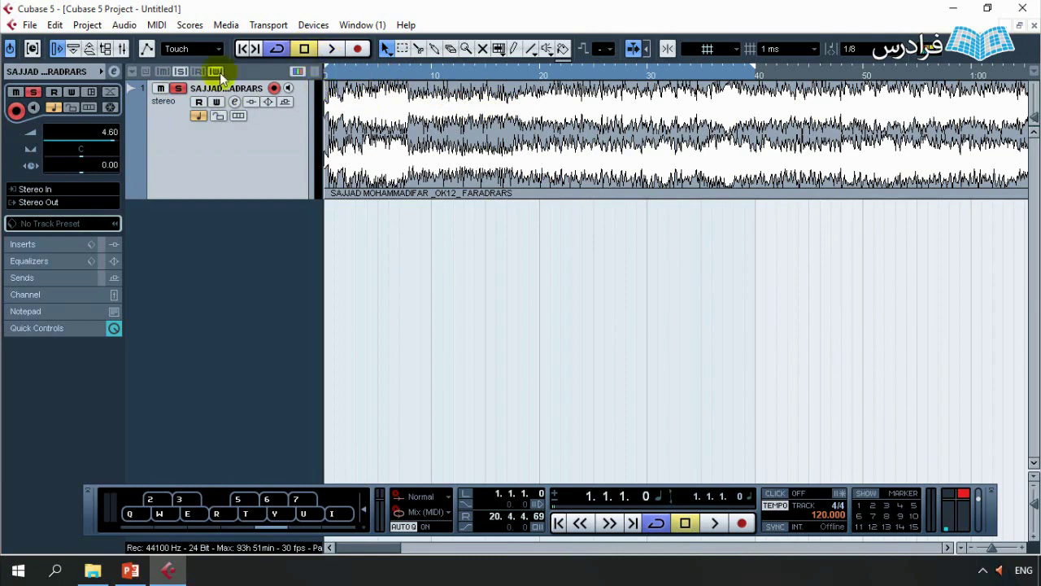
left_click(178, 87)
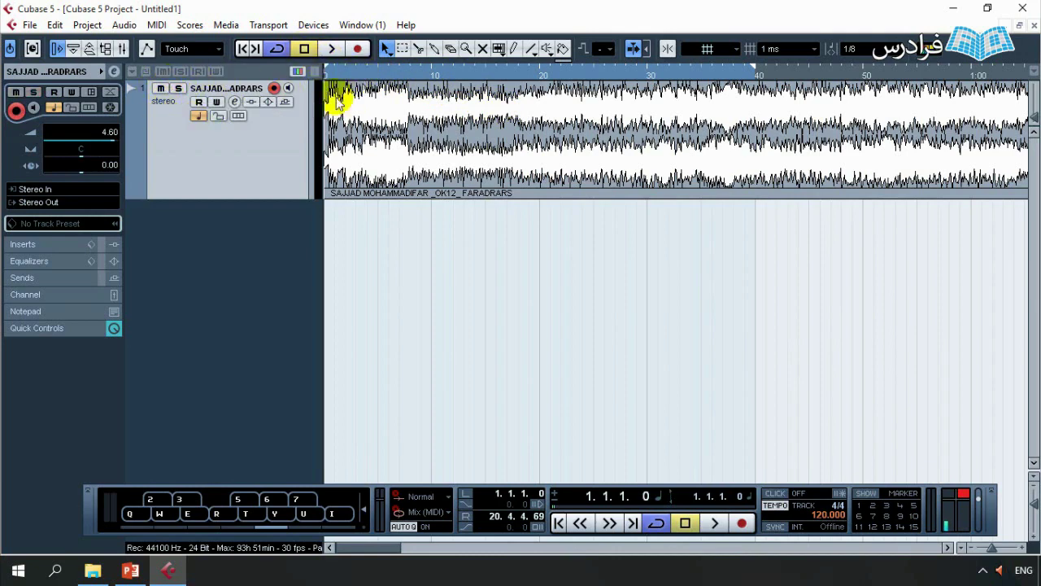
left_click(331, 49)
left_click(303, 51)
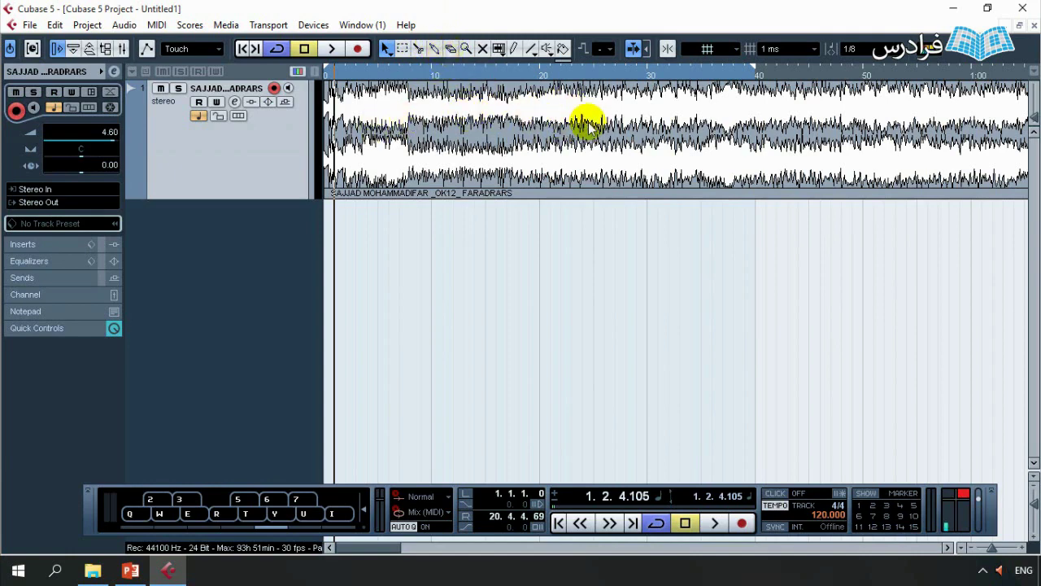
Play from about 4 seconds to find the cut point, stop, and split the audio event at about 10 seconds with the Split tool.
left_click(418, 51)
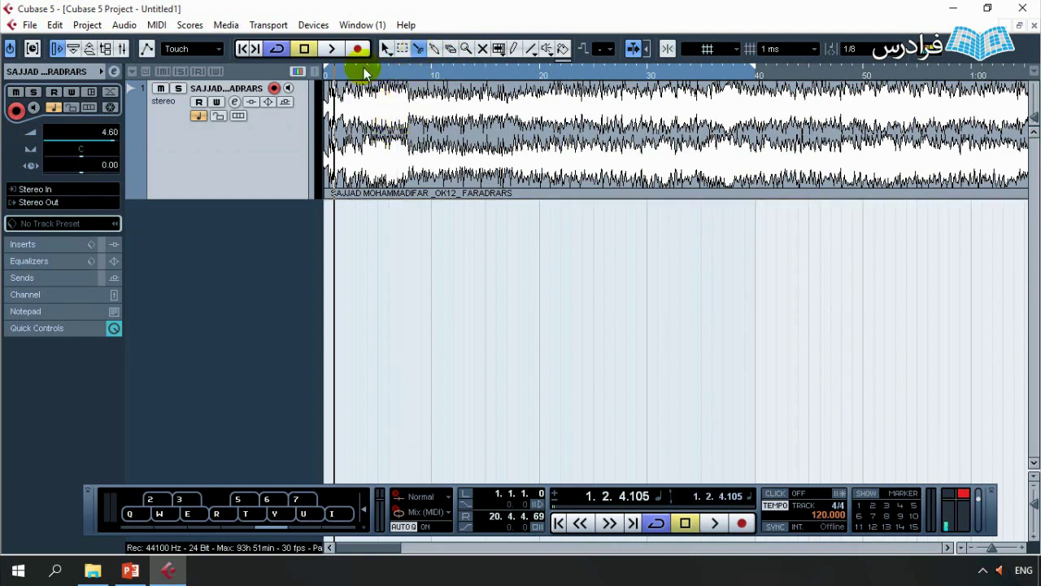
left_click(370, 75)
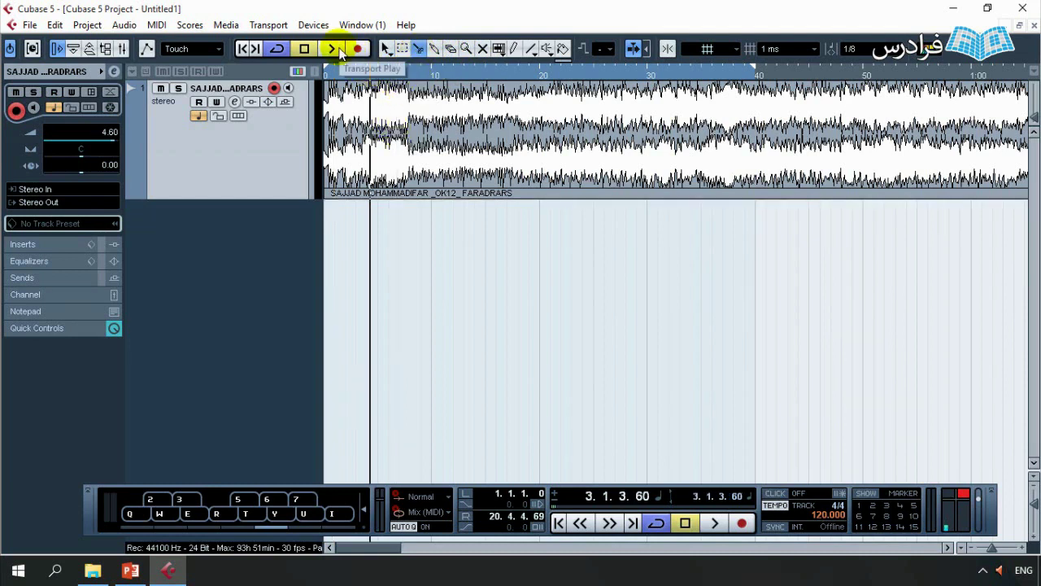
left_click(339, 50)
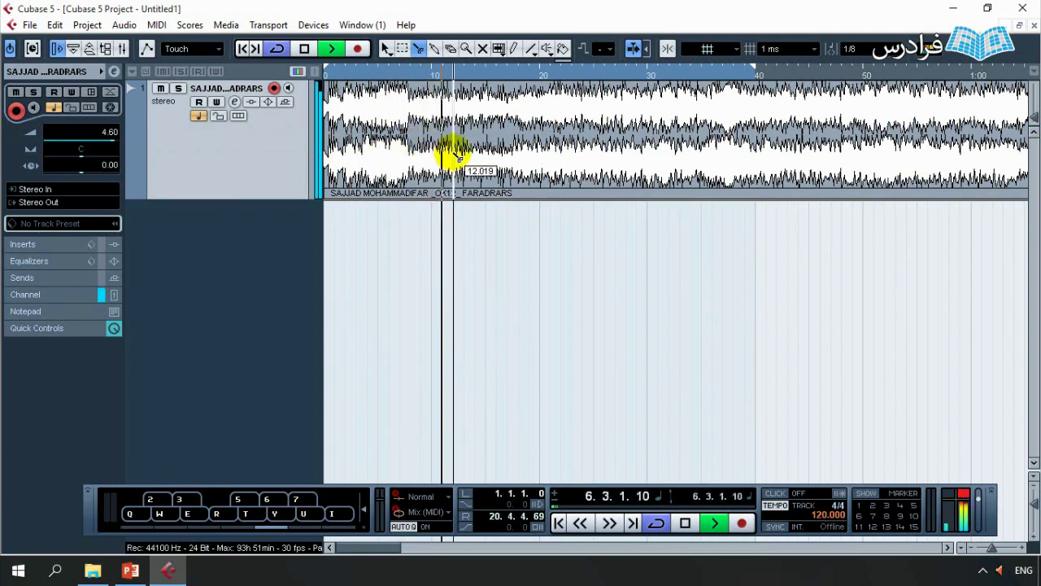
left_click(438, 76)
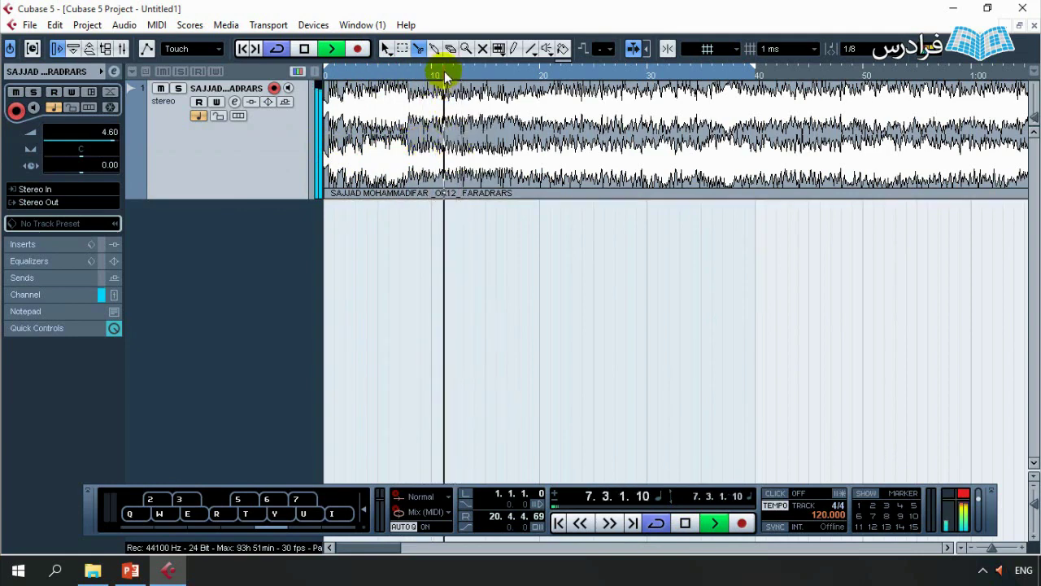
left_click(436, 76)
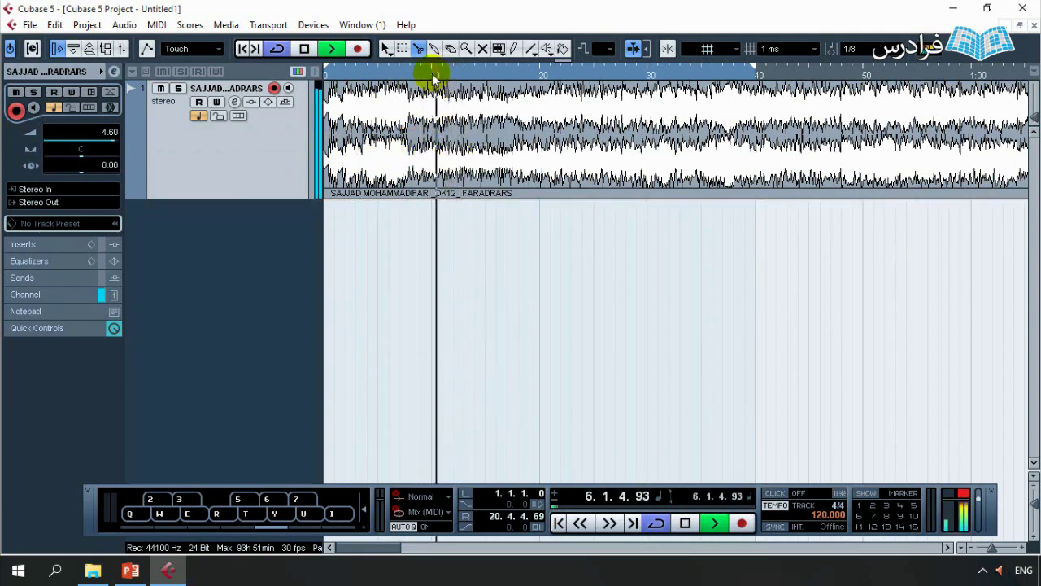
left_click(435, 75)
left_click(436, 76)
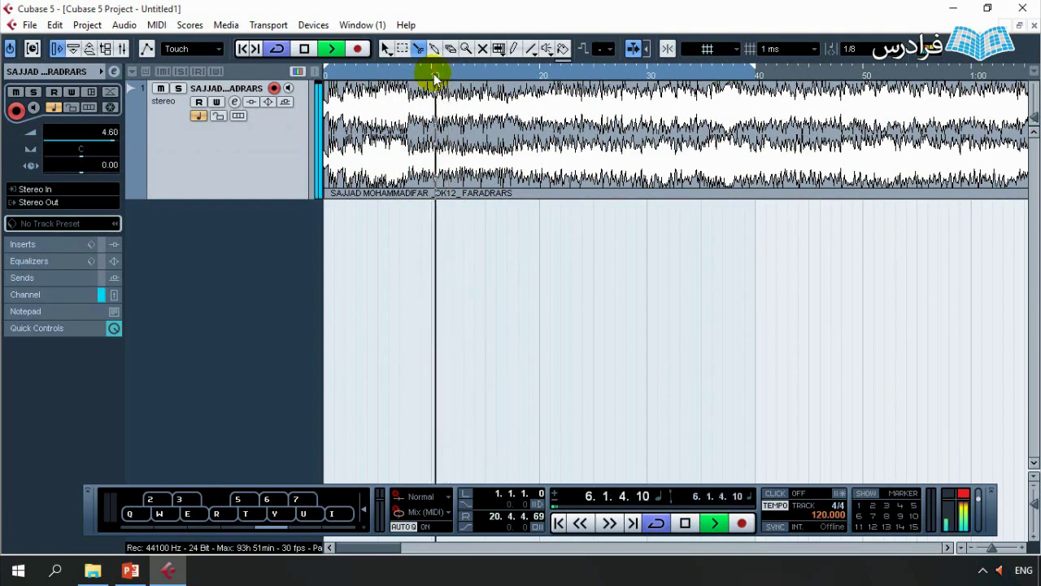
left_click(435, 76)
key("space")
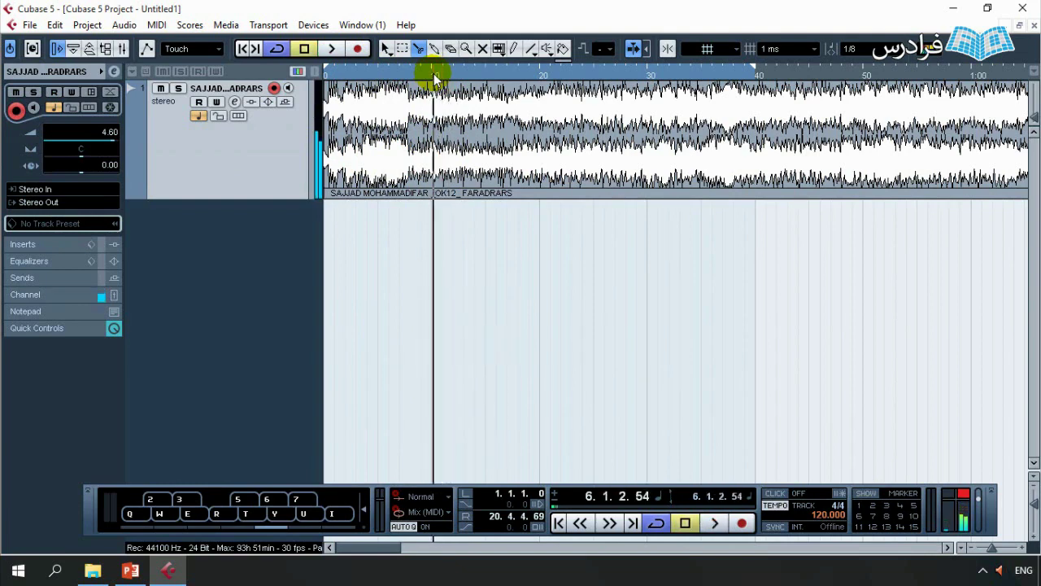
left_click(436, 151)
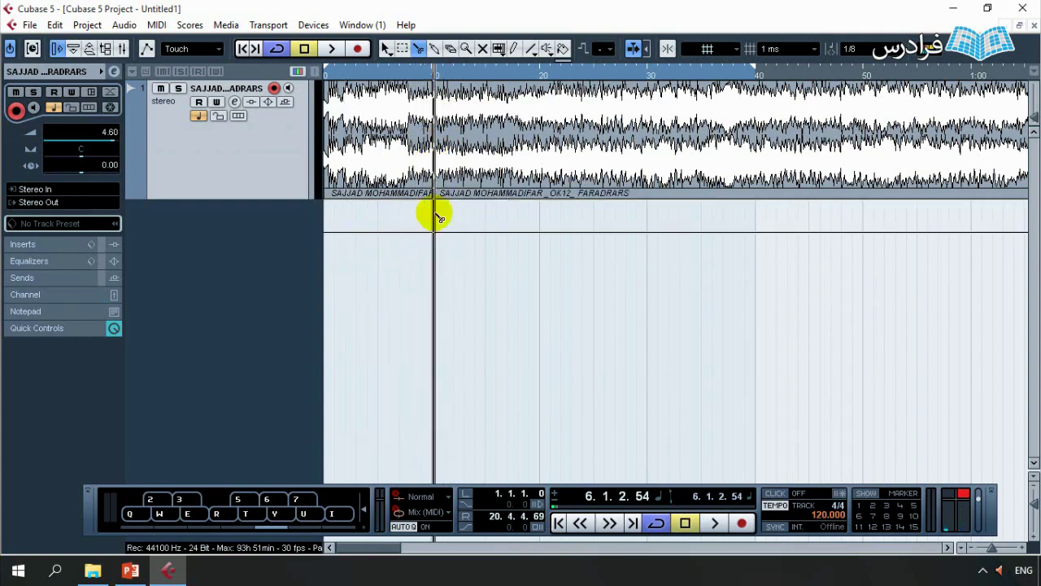
Move the second part of the split event to about 14.5 seconds, then back to 10.110 against the first part.
left_click(386, 46)
left_click_drag(458, 152, 550, 181)
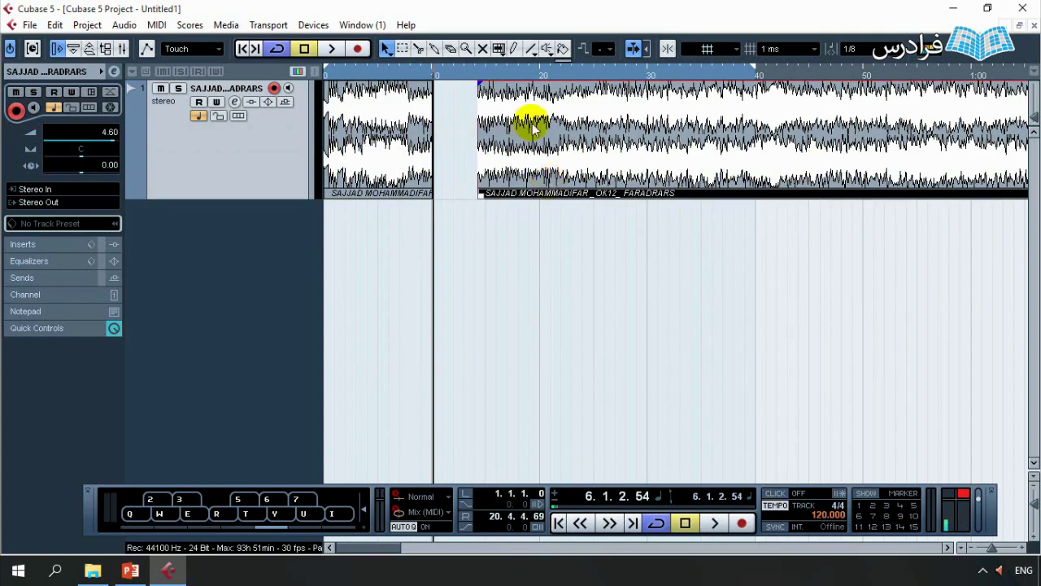
left_click(510, 268)
left_click_drag(507, 138, 511, 138)
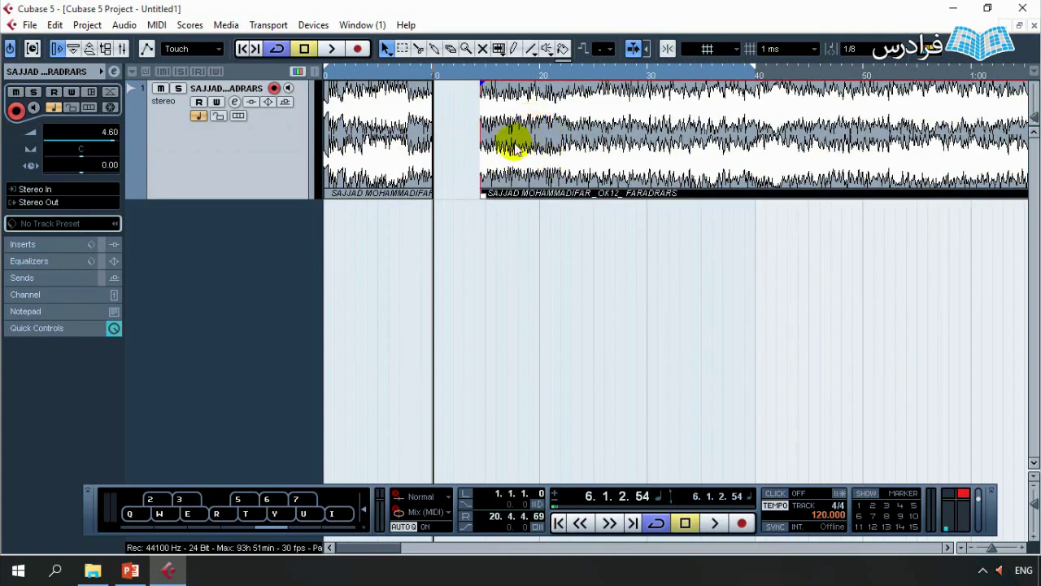
left_click_drag(512, 144, 475, 145)
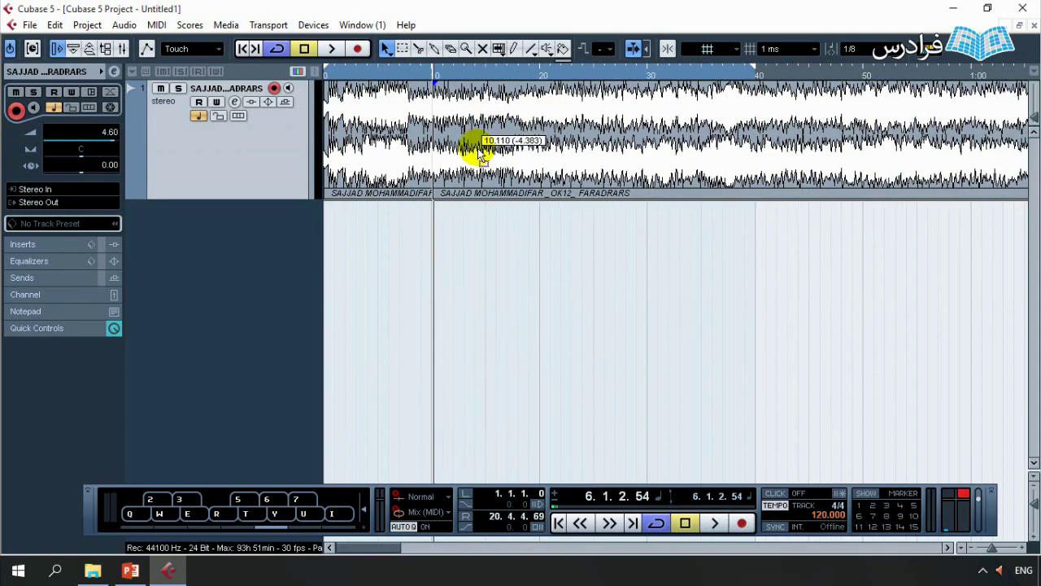
Place the cursor at 5.3.3.12 just before the split and move the second part to about 11 seconds, leaving a small gap.
left_click(425, 71)
left_click_drag(464, 105, 478, 128)
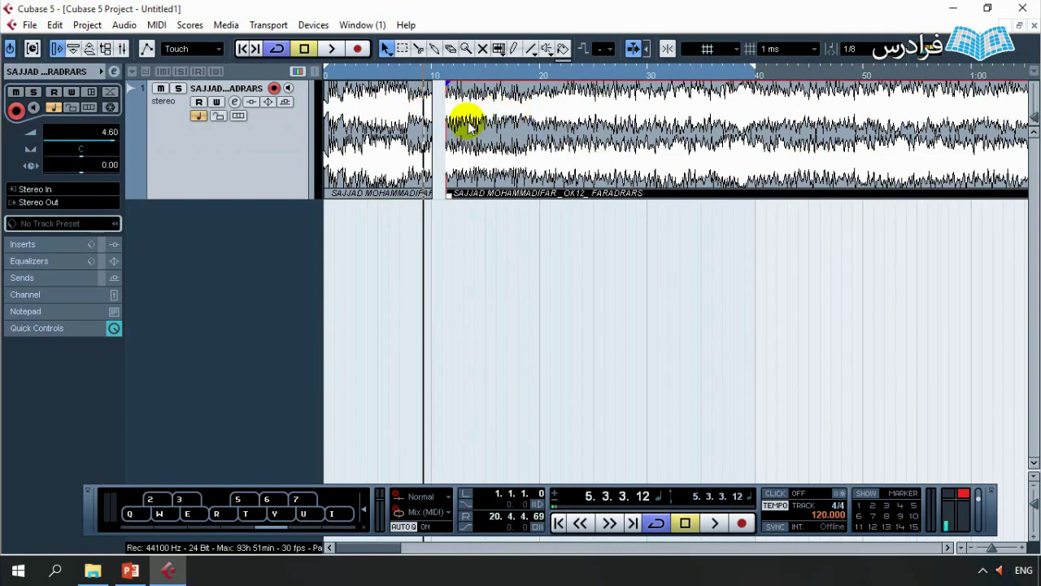
Play from about 7 seconds across the gap between the two audio events, then stop.
left_click(397, 72)
key("space")
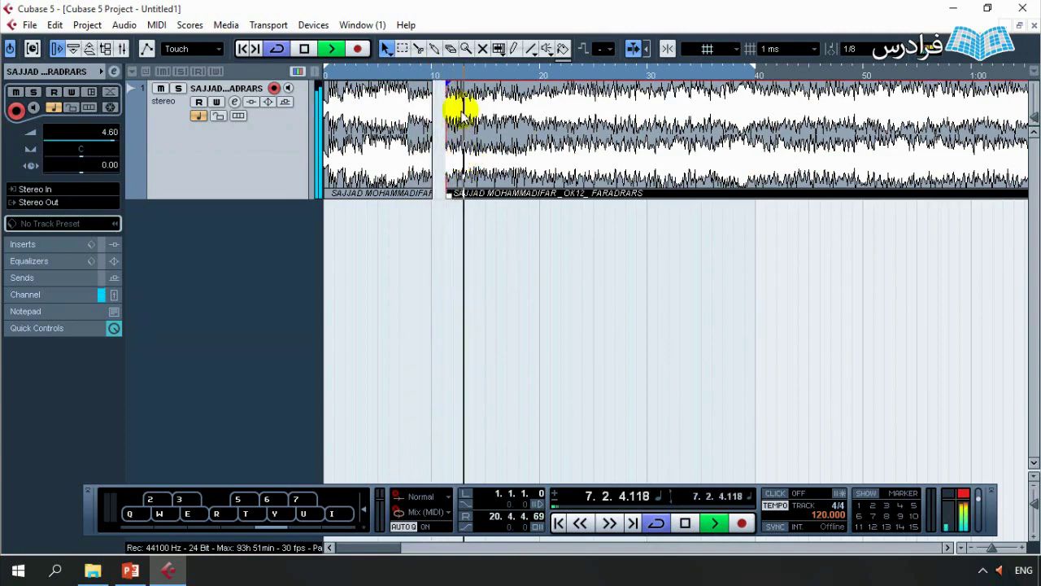
key("space")
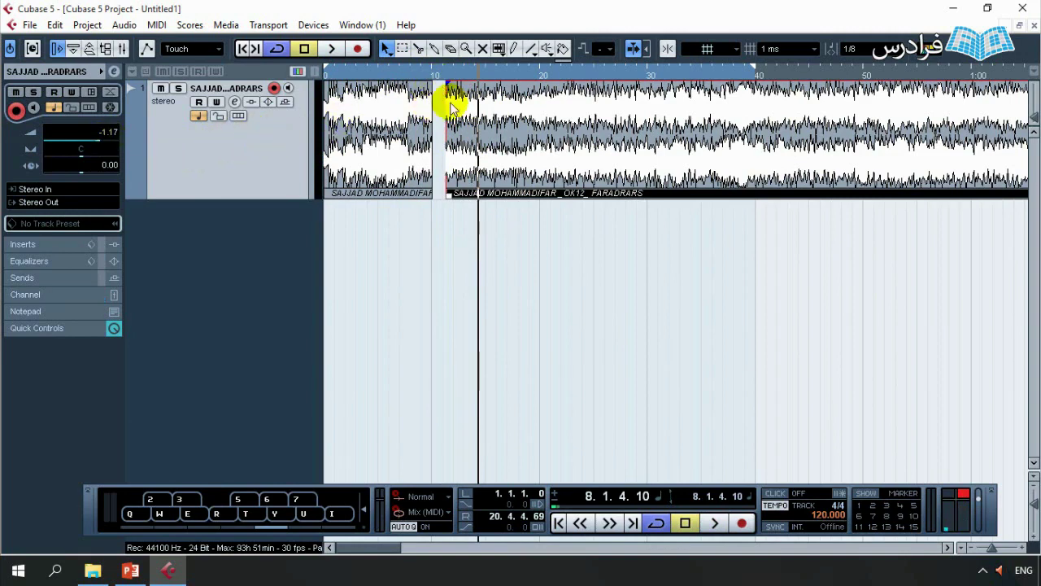
Resume playback to find the next cut point, stop with the cursor at 10.1.4.75, and split the second event there with the Split tool.
key("space")
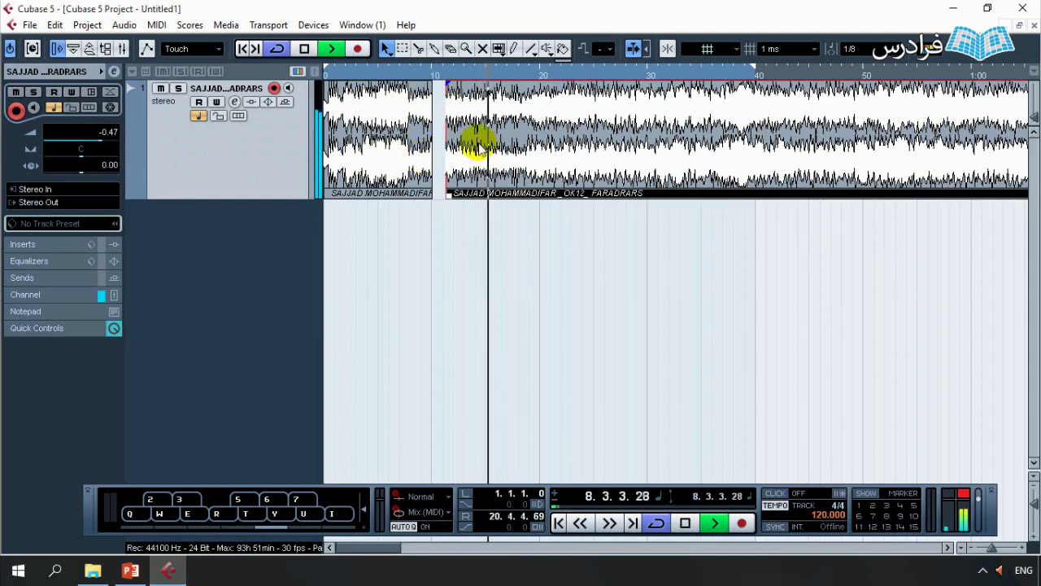
left_click(525, 73)
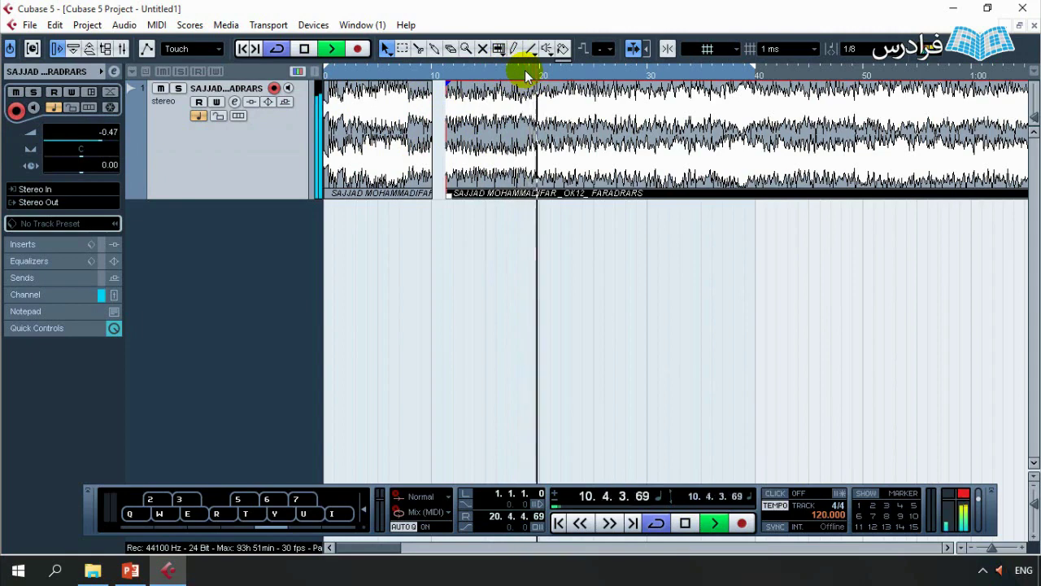
left_click(521, 75)
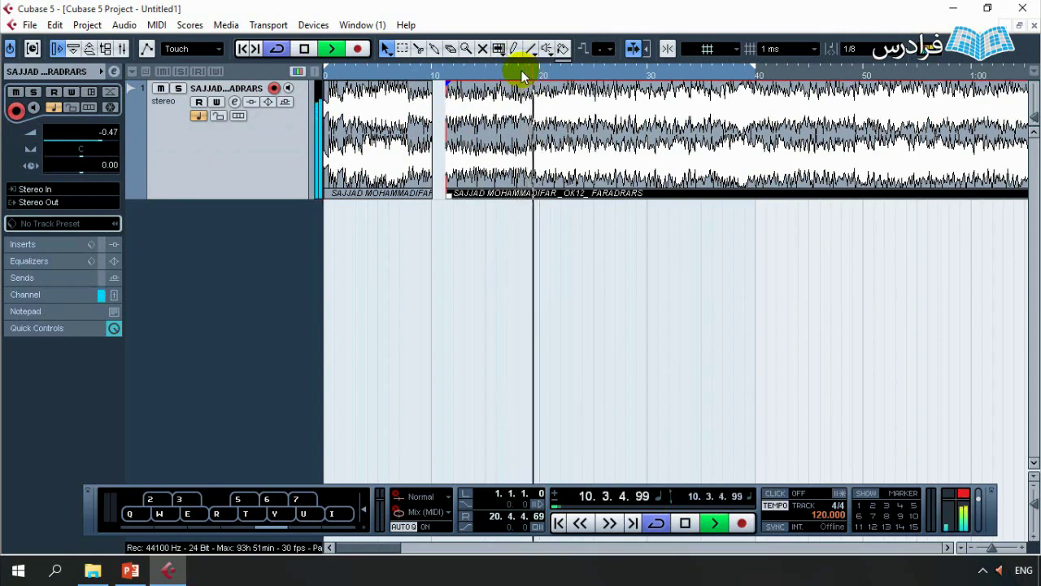
left_click(522, 71)
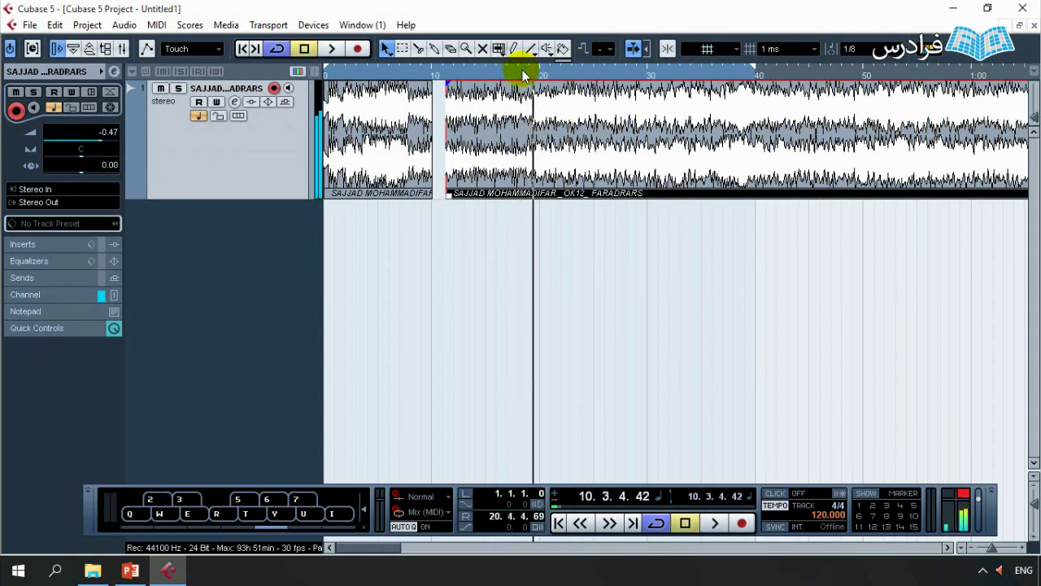
key("space")
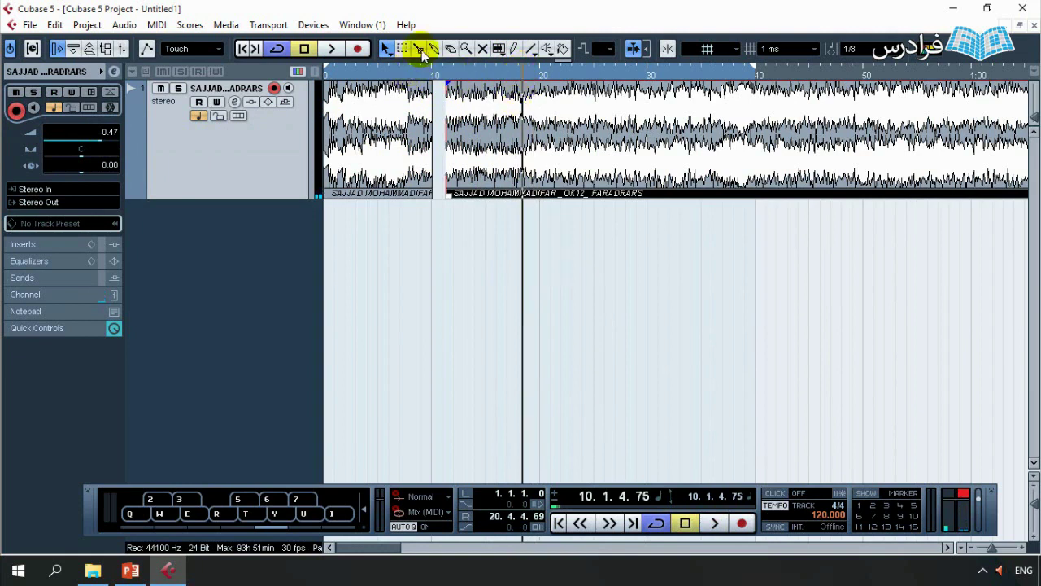
left_click(418, 48)
left_click(523, 144)
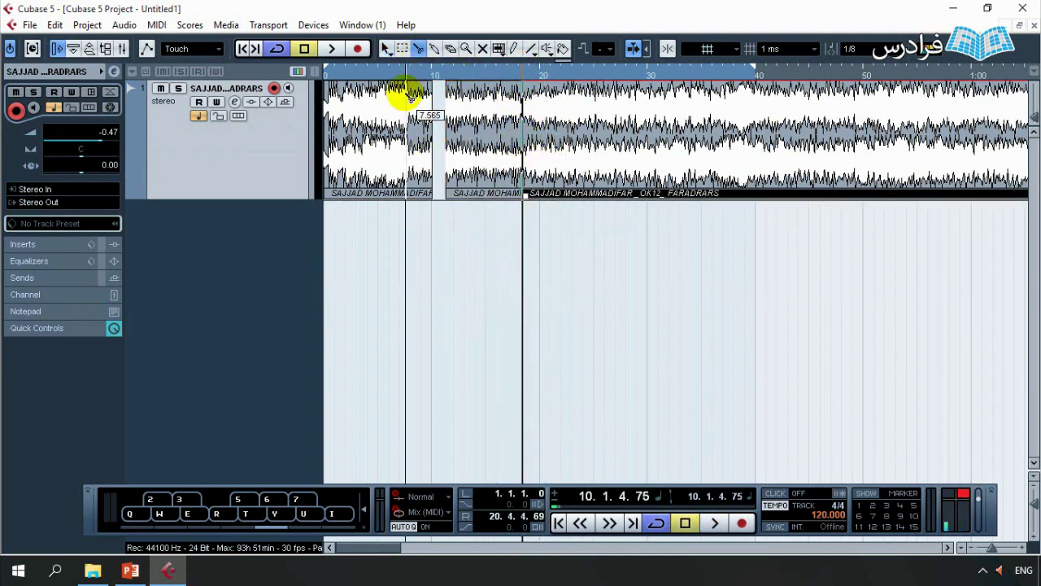
Move the third event to about 20 seconds to leave a gap, then play from 7.3.4.56 into that gap and stop.
left_click(470, 73)
left_click(387, 48)
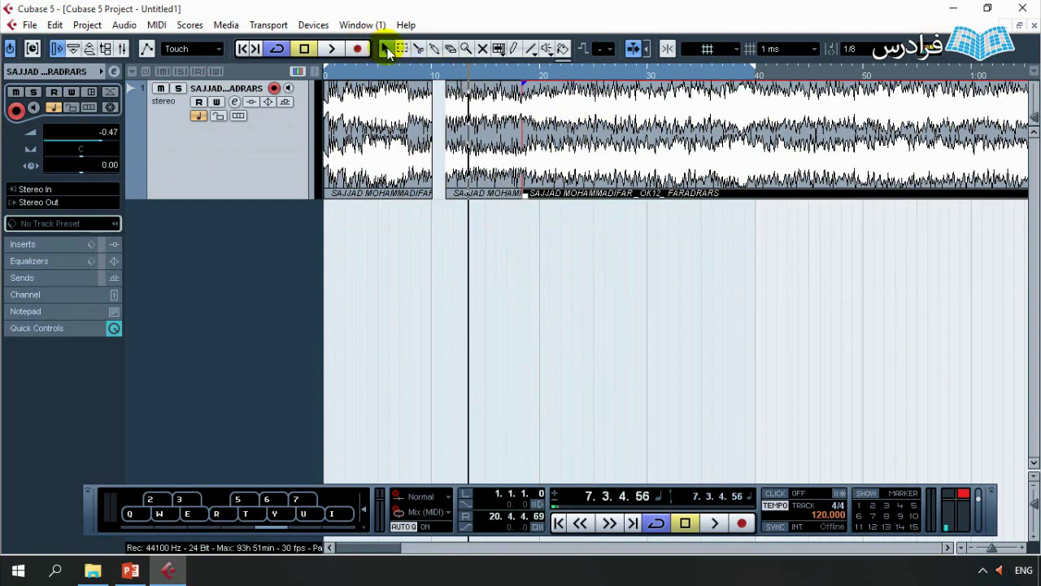
left_click_drag(564, 139, 582, 139)
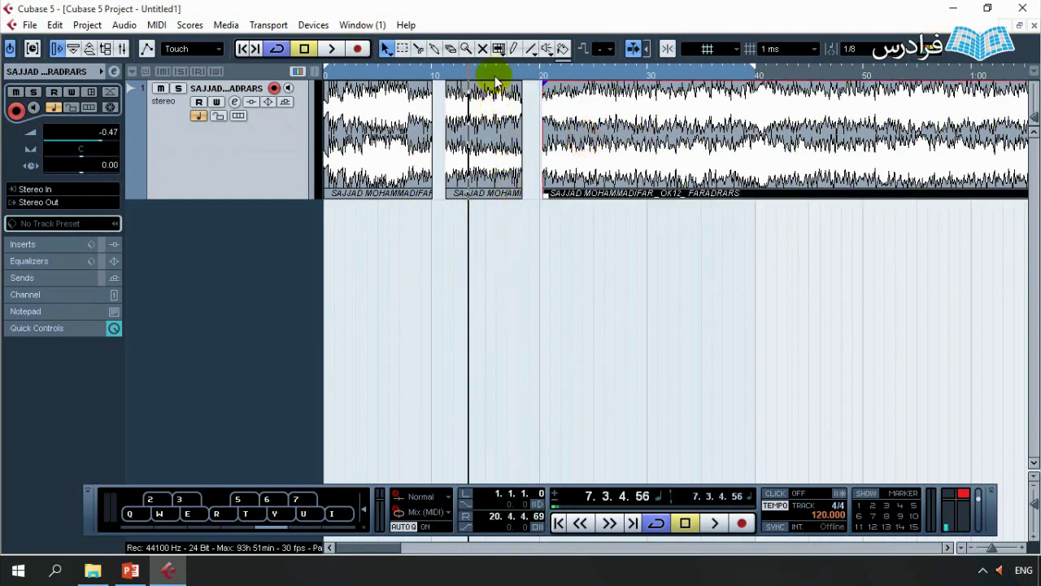
key("space")
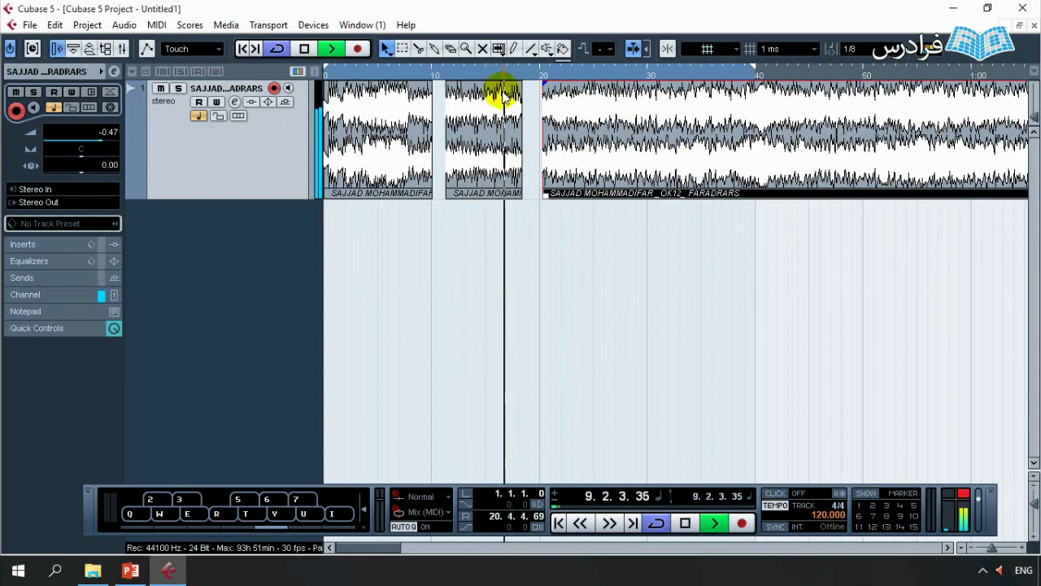
key("space")
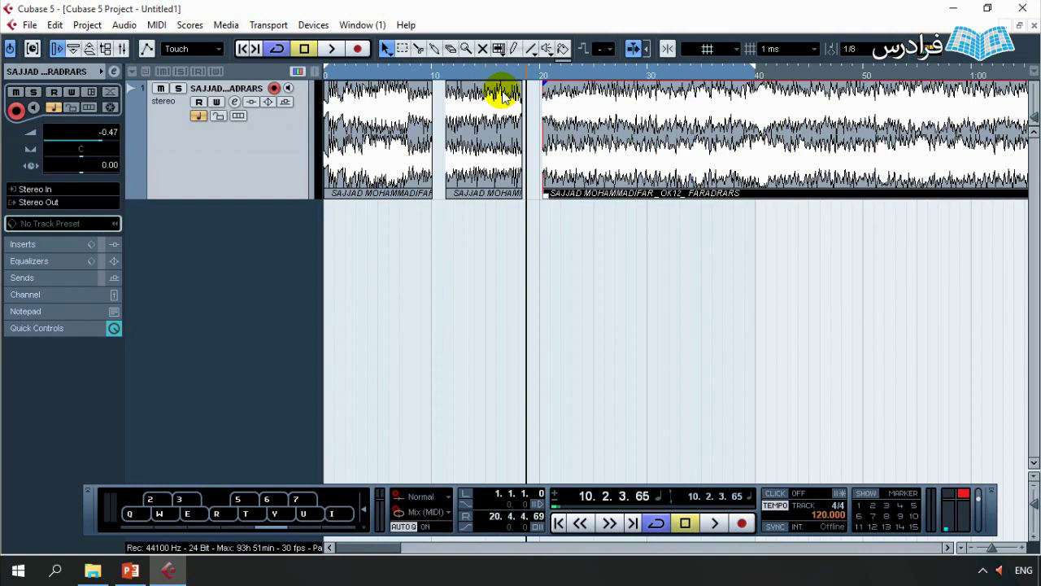
Play the third event from its start, skip ahead towards 37 seconds, and extend the end of the cycle range to 25.1.4.54.
left_click(543, 75)
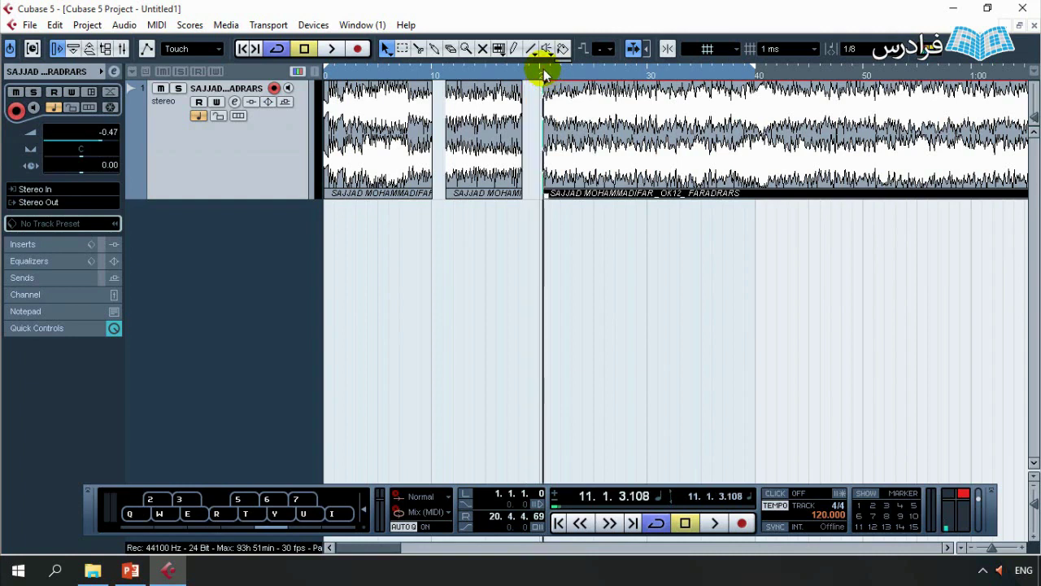
key("space")
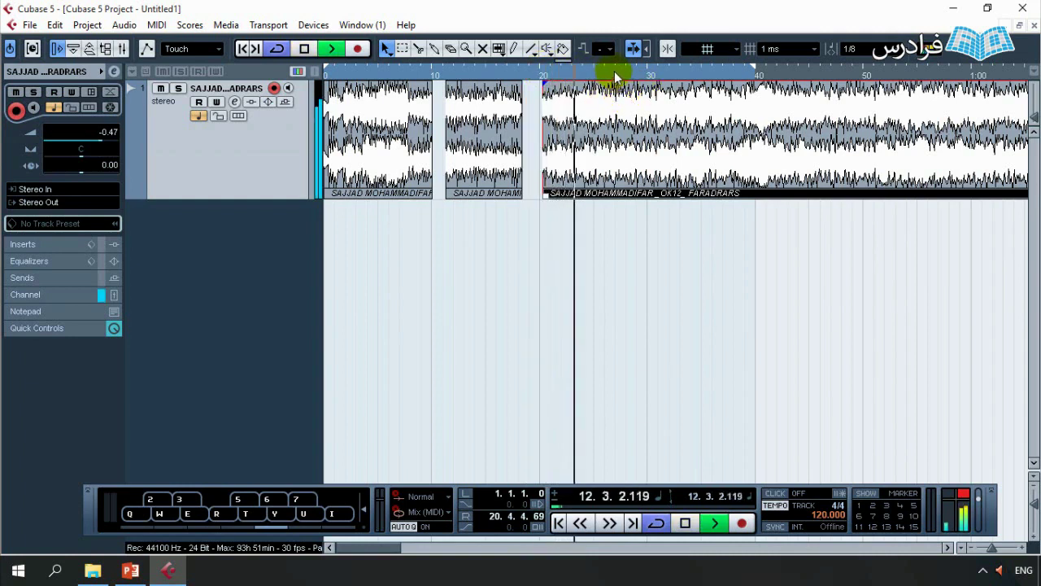
left_click(613, 69)
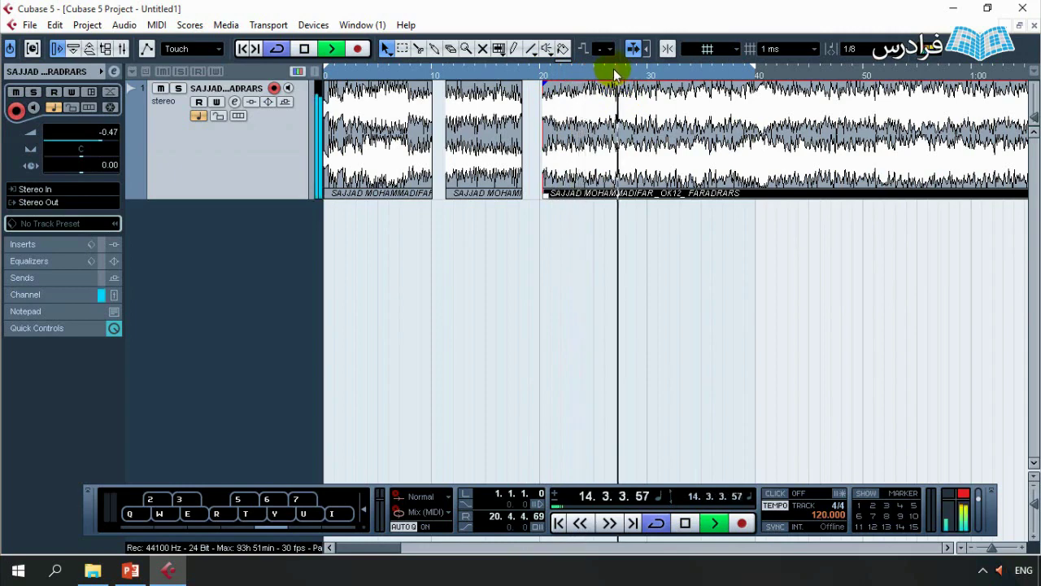
left_click(695, 69)
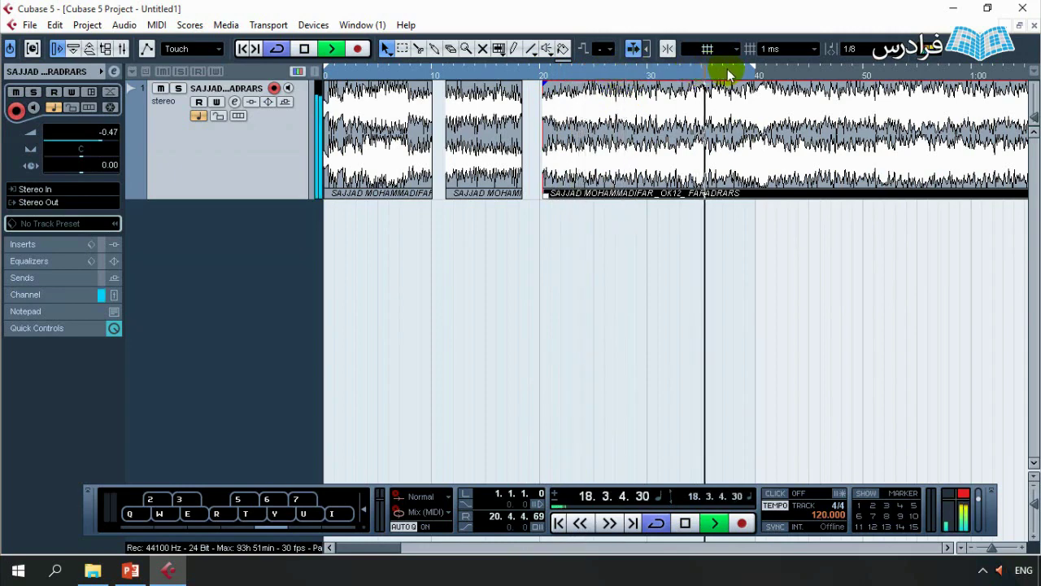
left_click(726, 70)
left_click_drag(755, 68, 843, 68)
Audition the passage around 40 to 45 seconds for a cut point, stop, and split the third event at 21.4.4.50 with the Split tool.
left_click(803, 71)
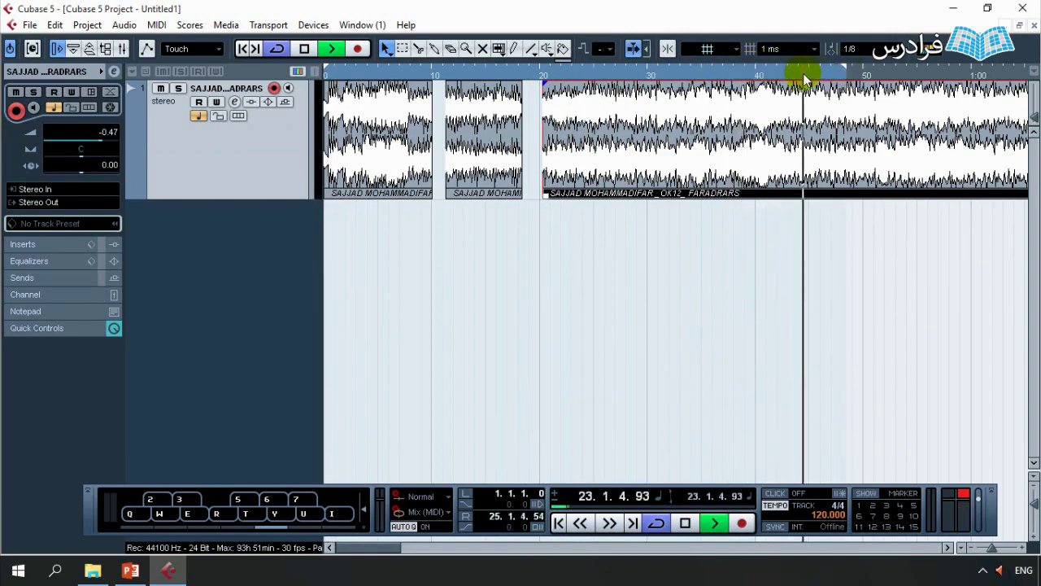
left_click(748, 70)
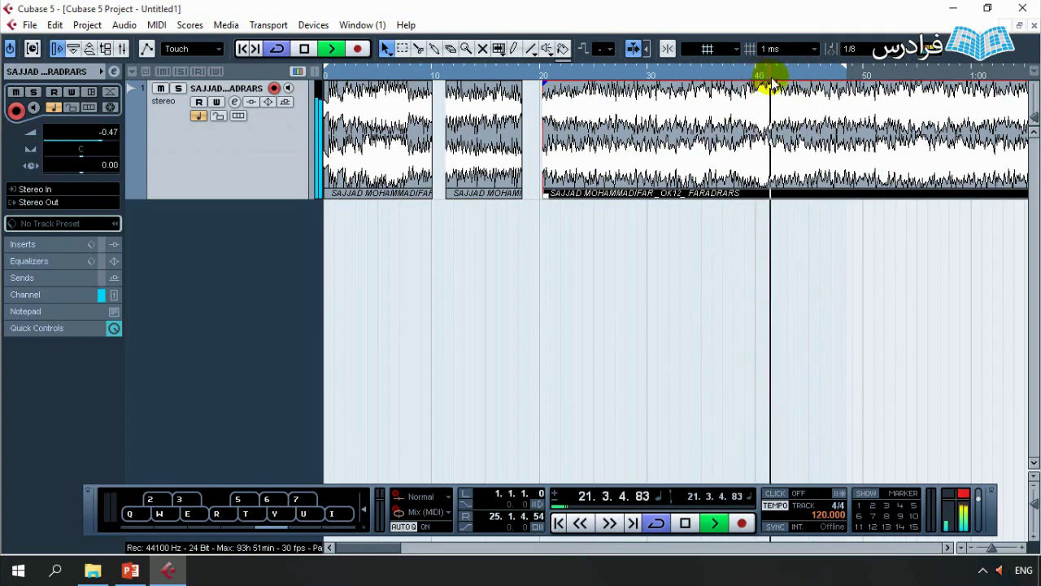
left_click(760, 70)
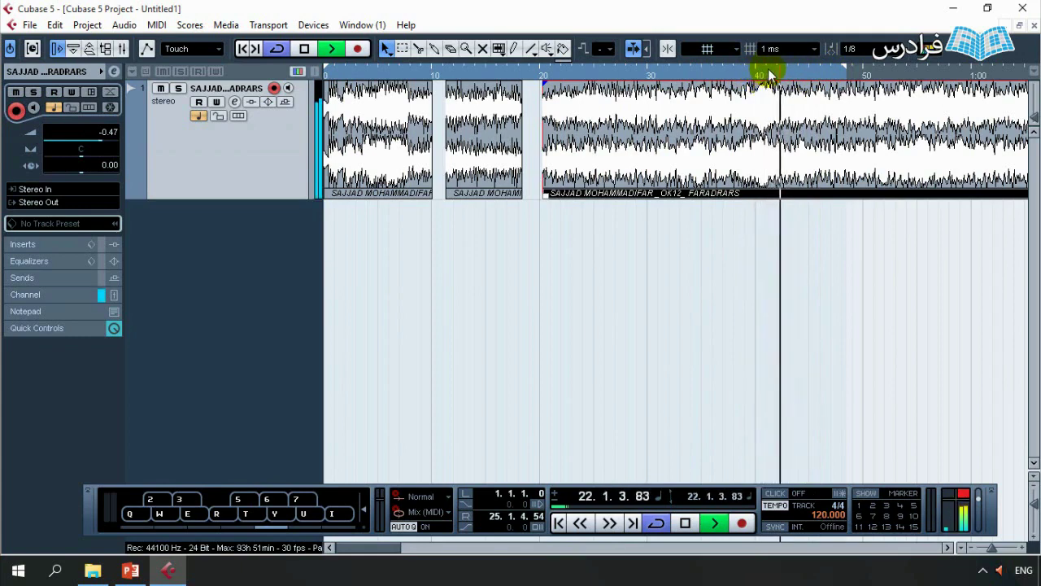
left_click(770, 71)
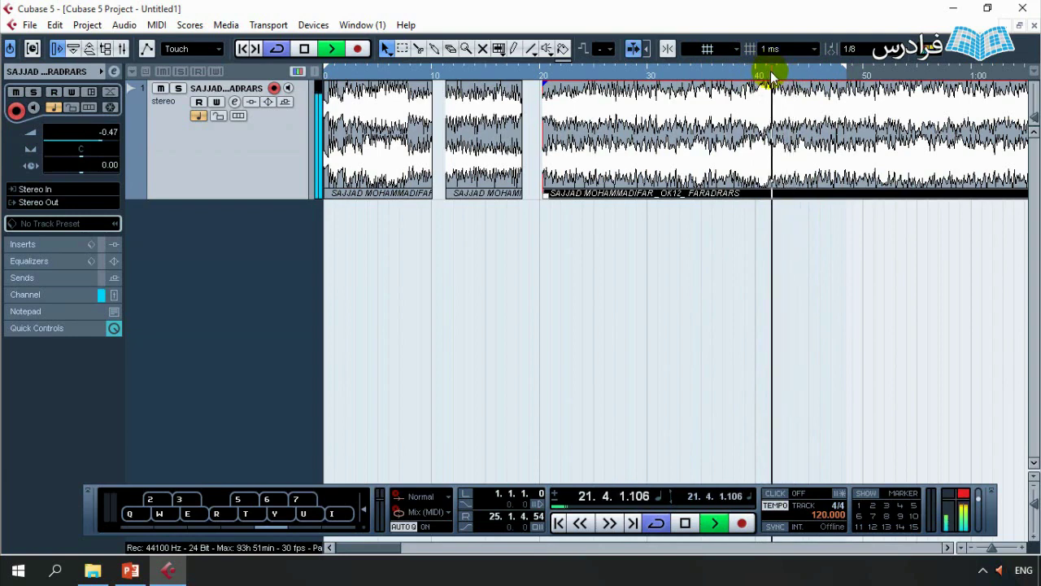
left_click(771, 70)
left_click(773, 71)
left_click(773, 71)
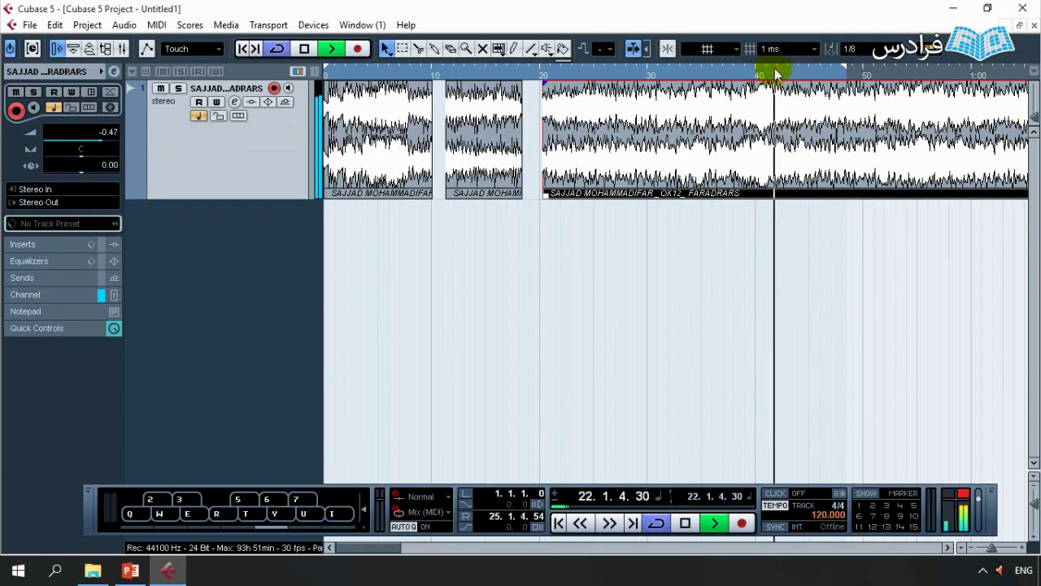
left_click(775, 70)
key("space")
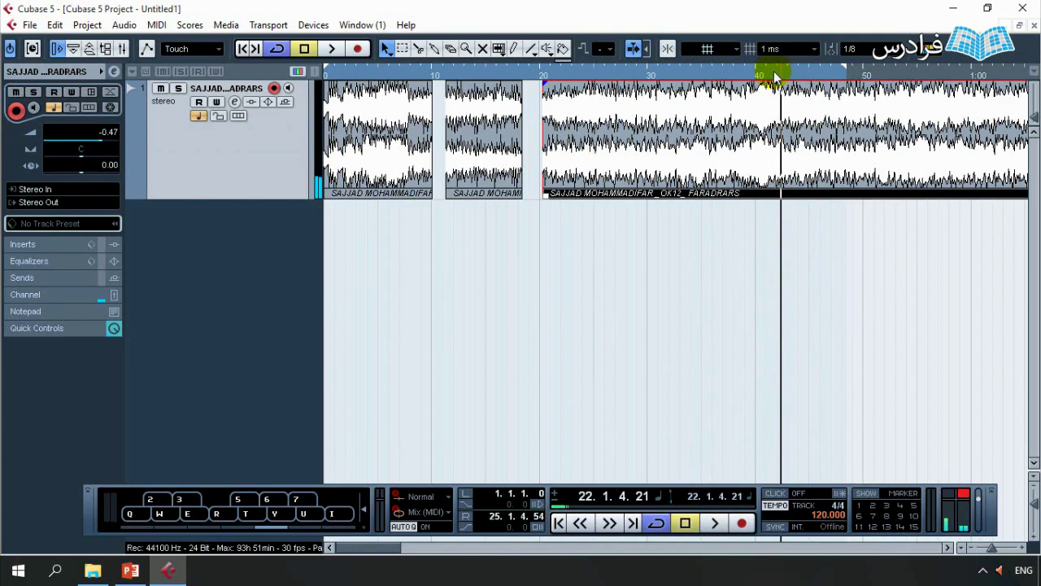
left_click(775, 73)
left_click(418, 48)
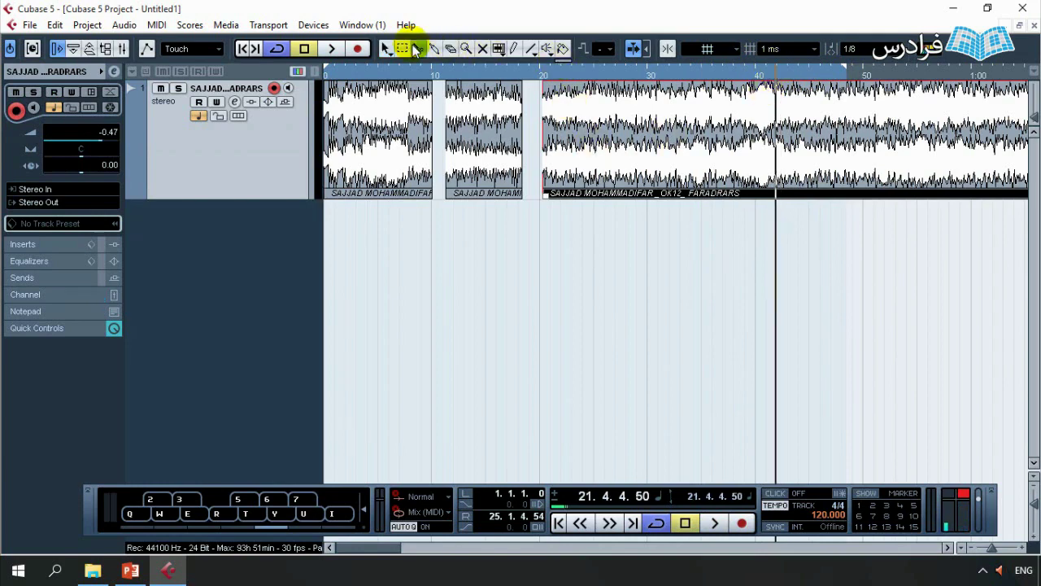
left_click(773, 150)
Move the fourth event to about 44 seconds, then play from about 29 seconds up to the new gap and stop.
left_click(388, 48)
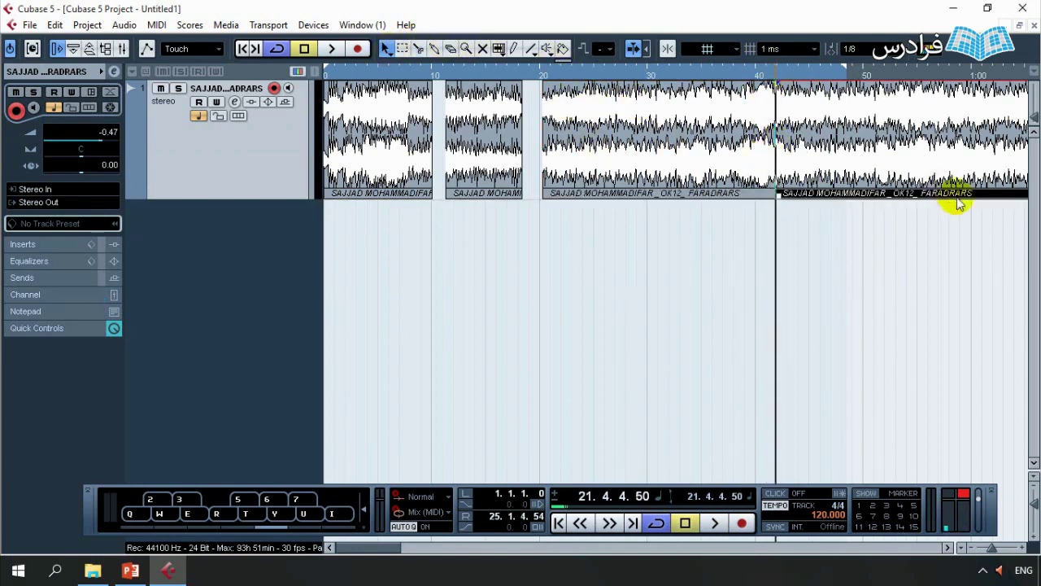
left_click_drag(846, 160, 871, 149)
key("space")
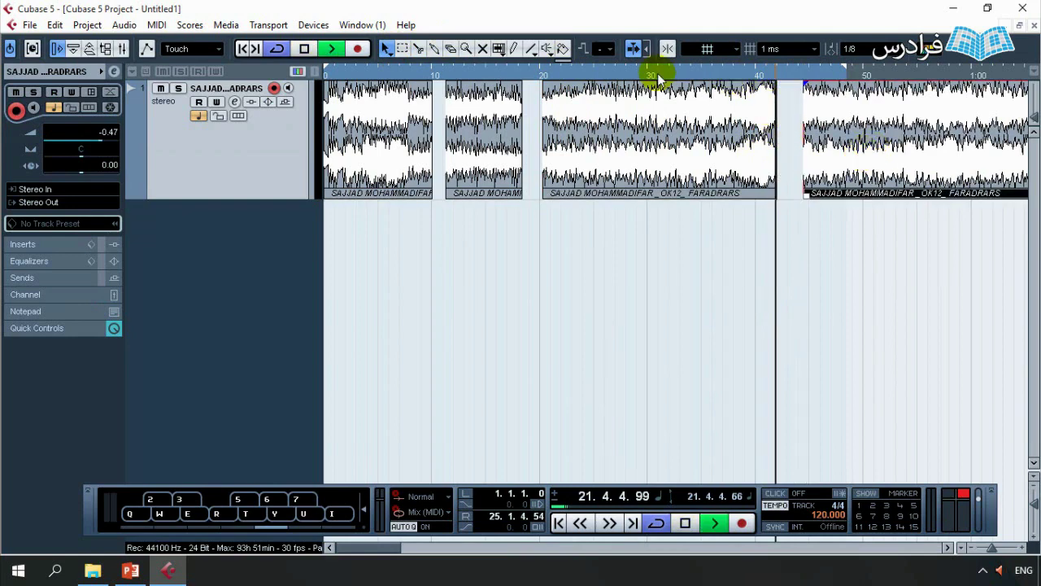
left_click(633, 75)
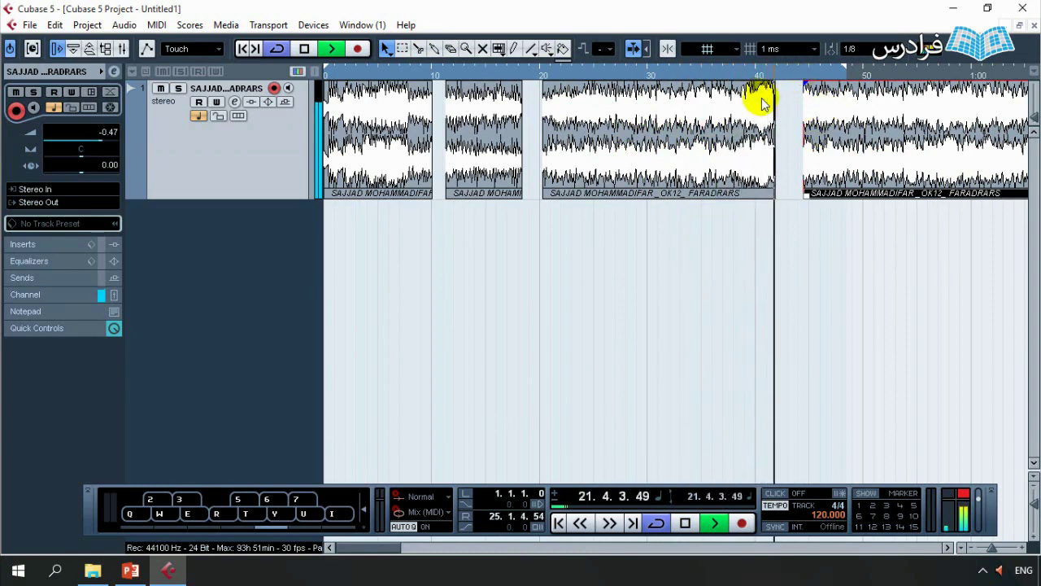
key("space")
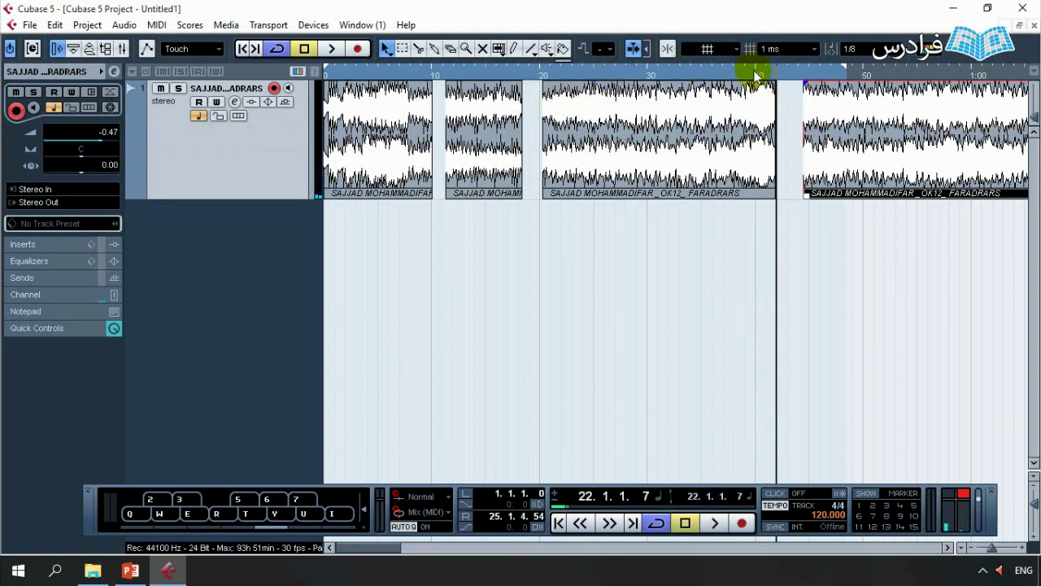
Widen the gaps by moving the fourth event to about 49 seconds, the second to about 13 seconds and the third to about 23 seconds.
left_click_drag(832, 109, 907, 104)
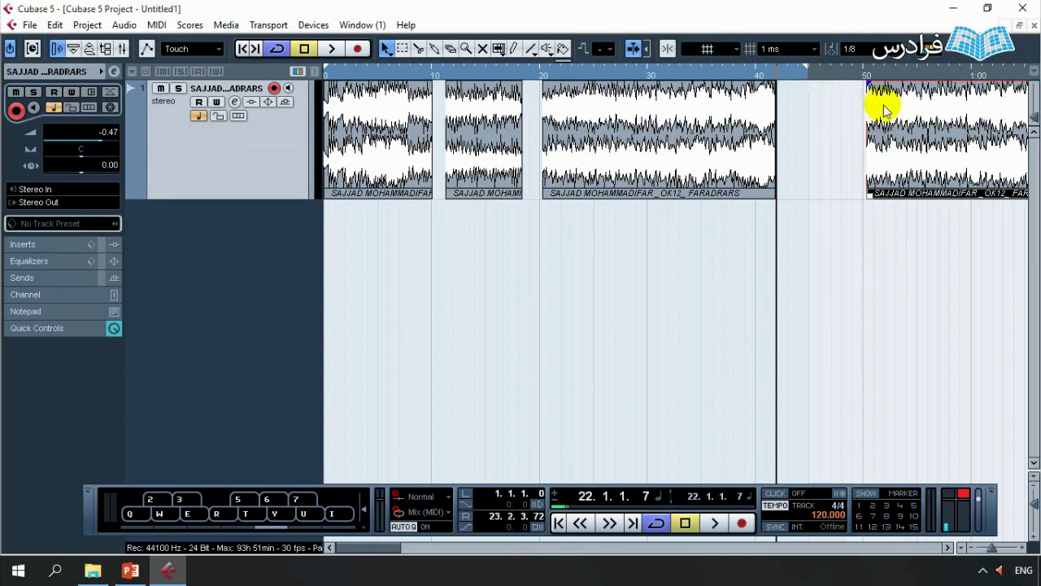
left_click_drag(884, 105, 865, 105)
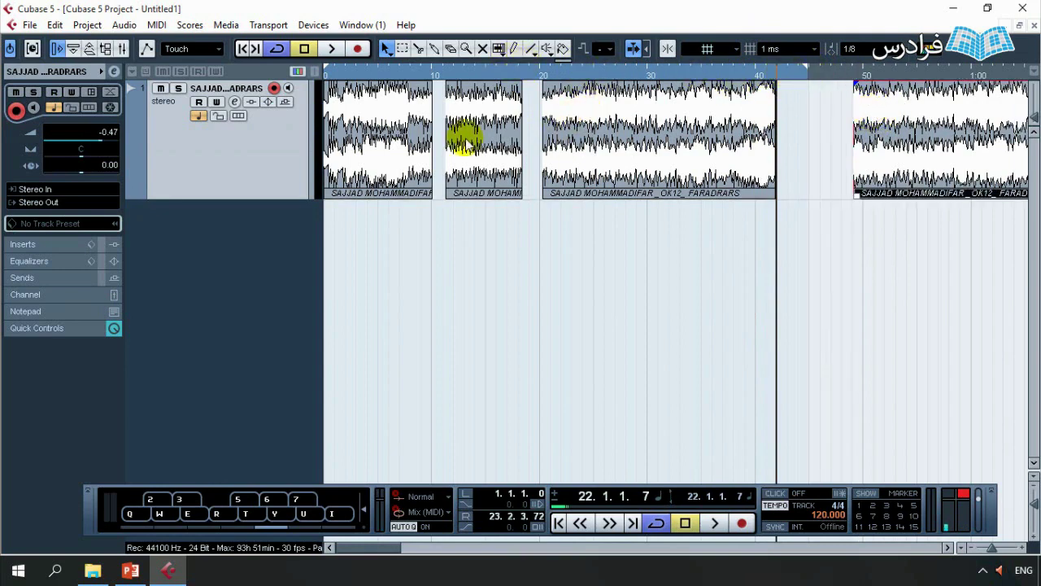
left_click(358, 118)
left_click_drag(362, 120, 331, 114)
left_click_drag(481, 130, 499, 130)
left_click_drag(648, 152, 623, 158)
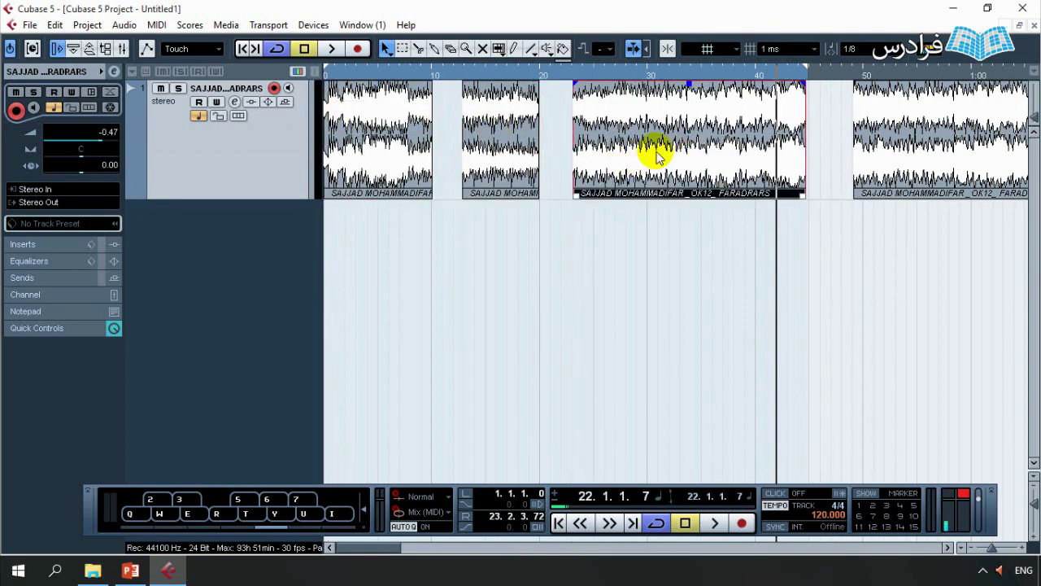
Move the first and third events end to end onto a new track below, and the second event to about 34 seconds on the original track.
left_click(327, 74)
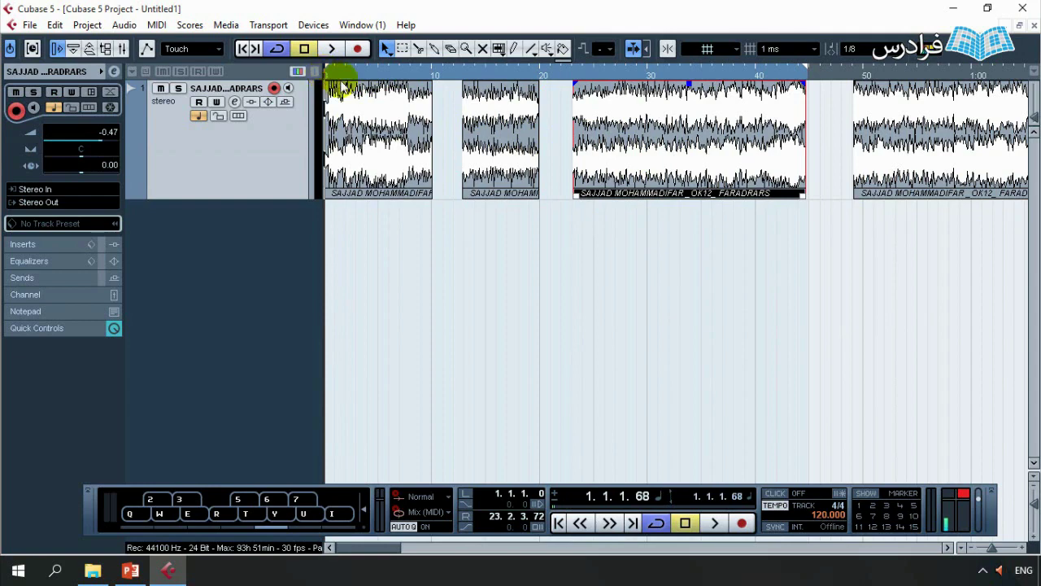
left_click(388, 134)
mouse_move(377, 198)
left_mouse_down()
mouse_move(379, 233)
mouse_move(379, 209)
left_mouse_up()
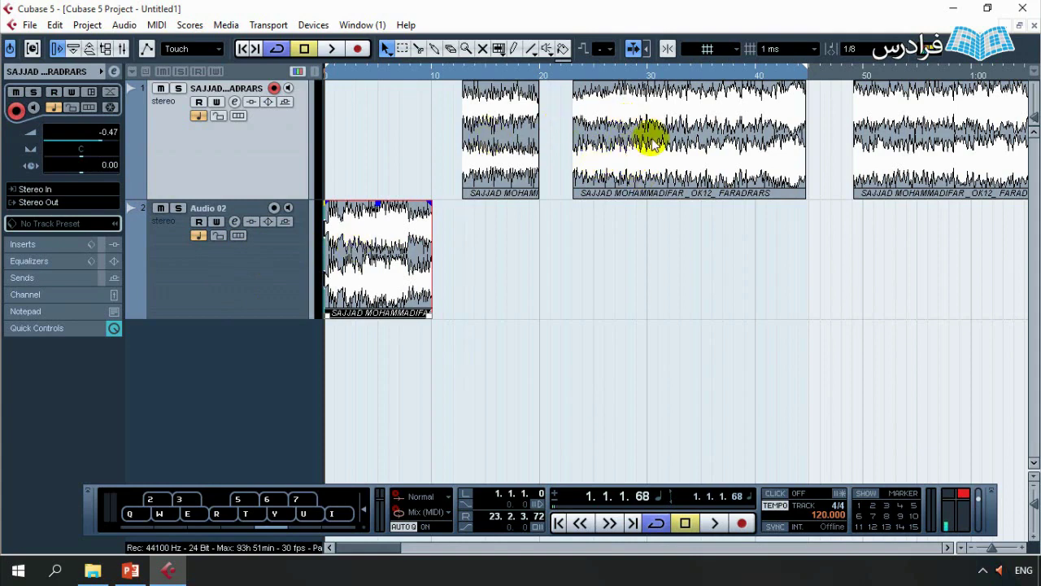
left_click_drag(648, 139, 485, 268)
left_click_drag(500, 139, 730, 146)
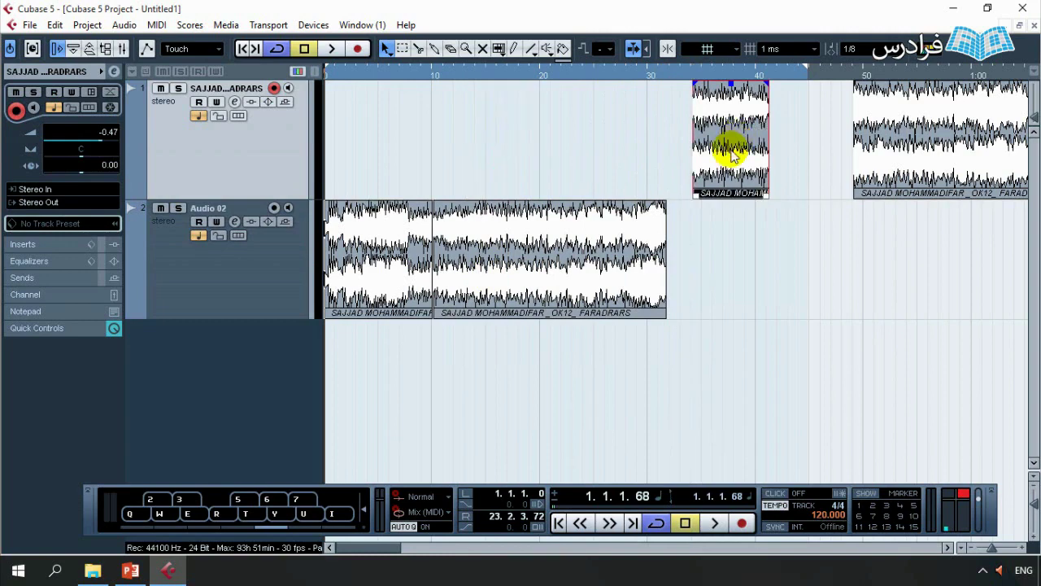
Play the join on the second track from about 7.5 seconds, shift its second event to 9.898 to overlap the first, replay and stop.
left_click(408, 76)
key("space")
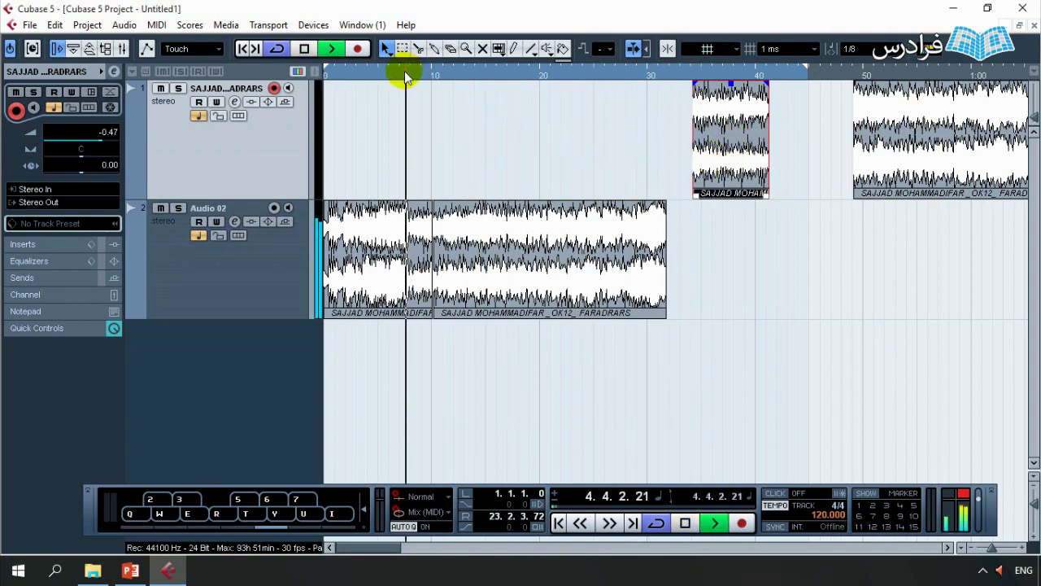
left_click(467, 278)
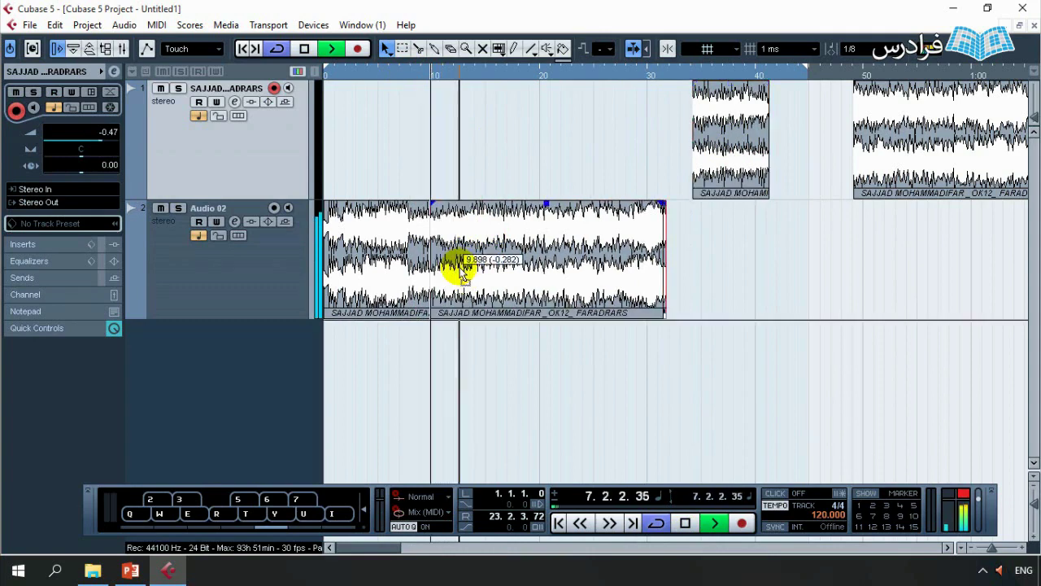
left_click(407, 75)
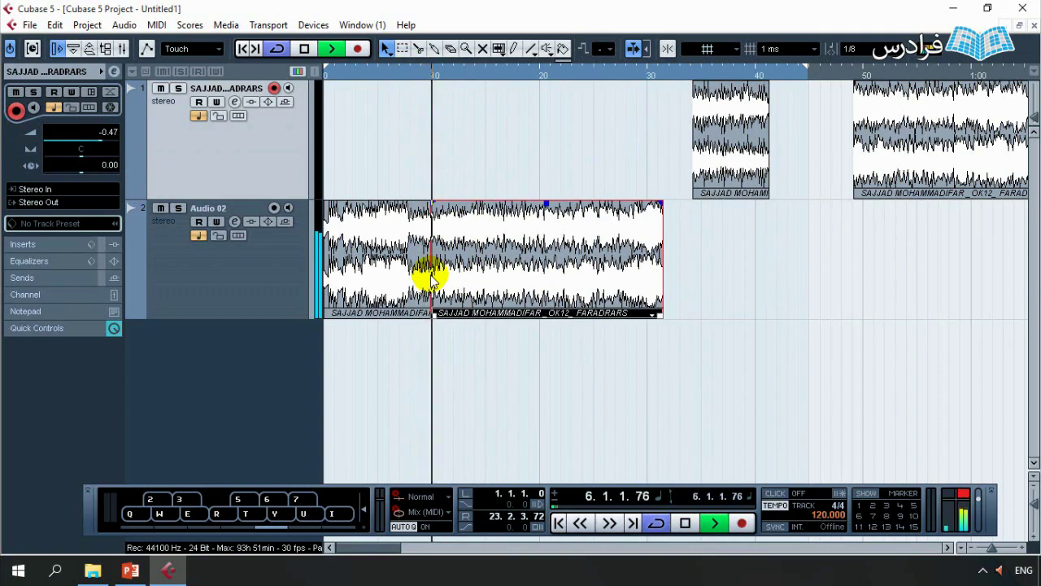
key("space")
left_click(407, 73)
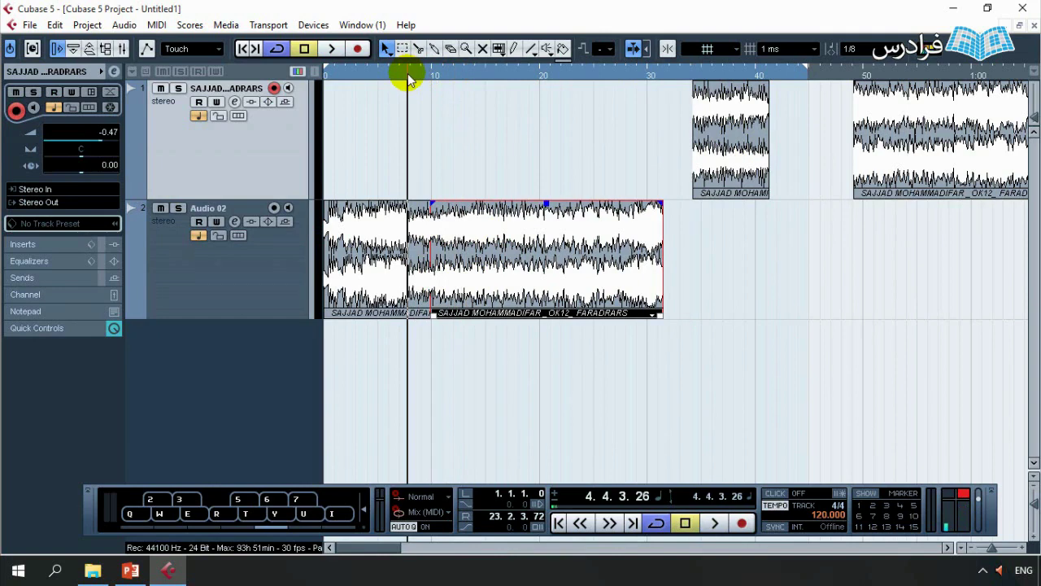
Join the two adjacent events on the second track with the Glue tool.
mouse_move(460, 260)
left_mouse_down()
mouse_move(520, 260)
mouse_move(464, 269)
mouse_move(469, 252)
mouse_move(471, 269)
left_mouse_up()
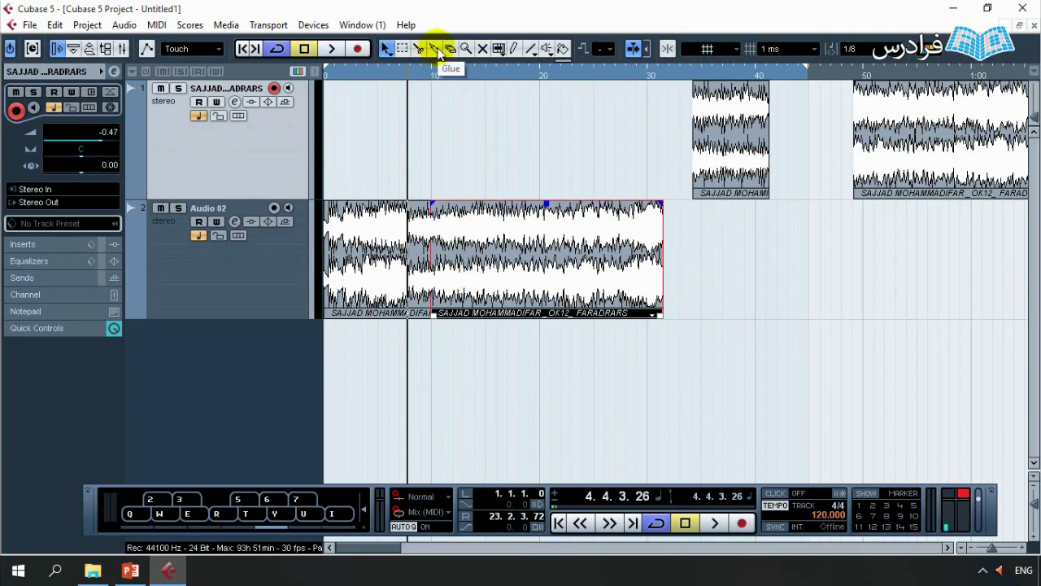
left_click(436, 49)
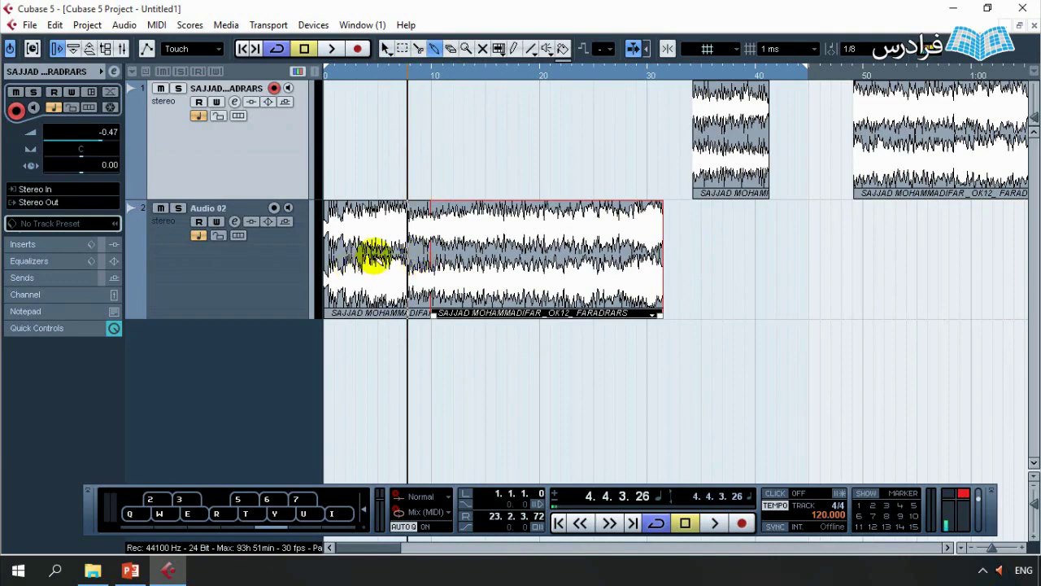
left_click(368, 268)
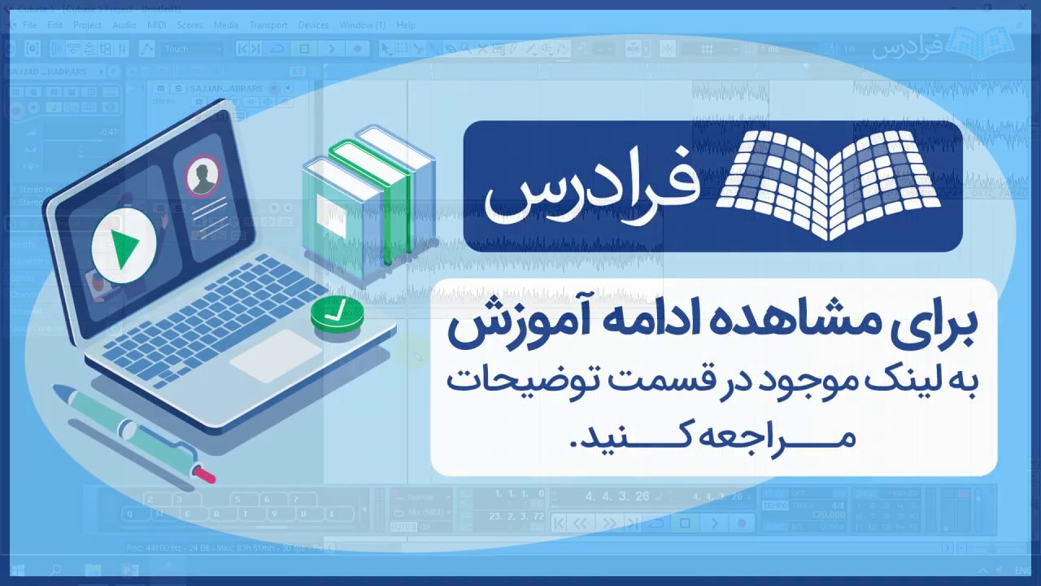